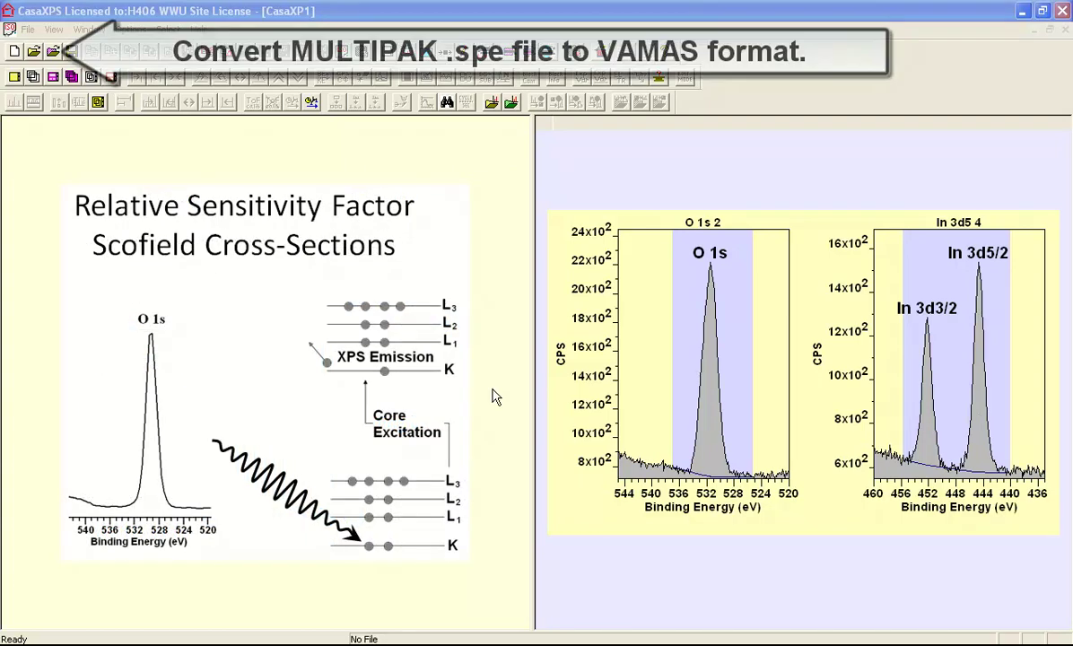
# - Convert 1337_09.spe to VAMAS, load its six narrow scans, and widen the spectra table
pyautogui.click(52, 51)
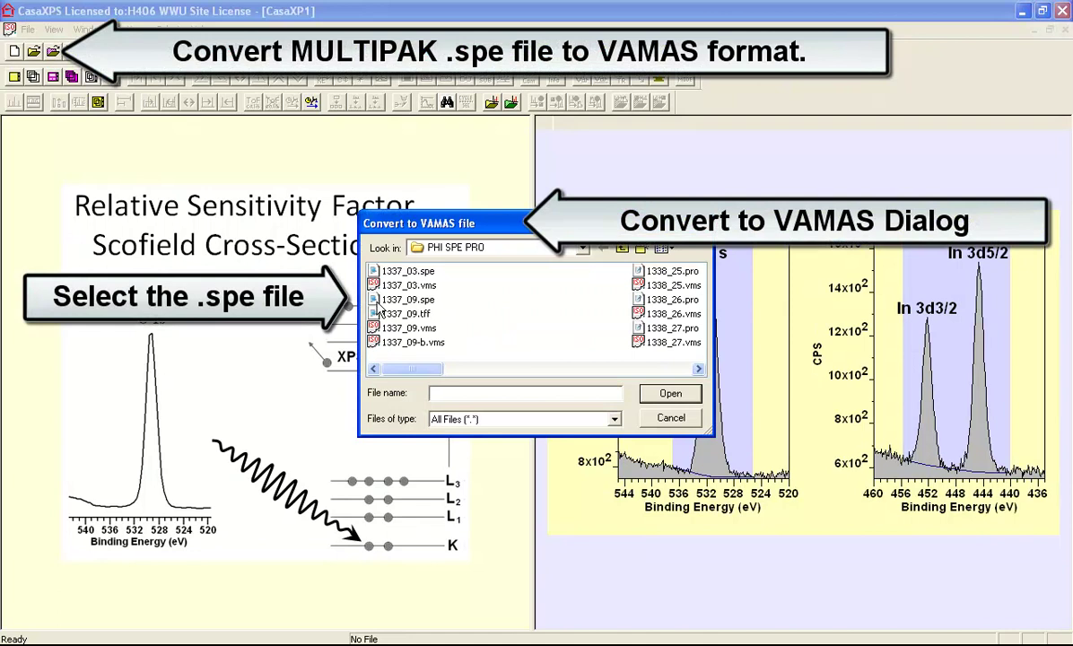
pyautogui.doubleClick(376, 300)
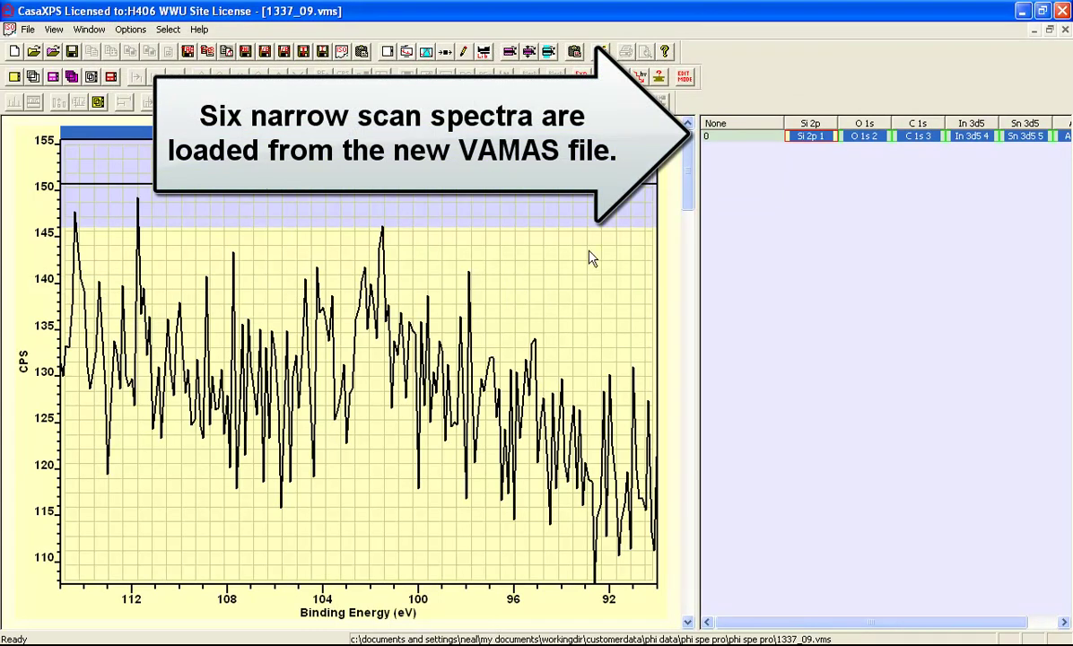
pyautogui.moveTo(697, 255); pyautogui.dragTo(599, 256)
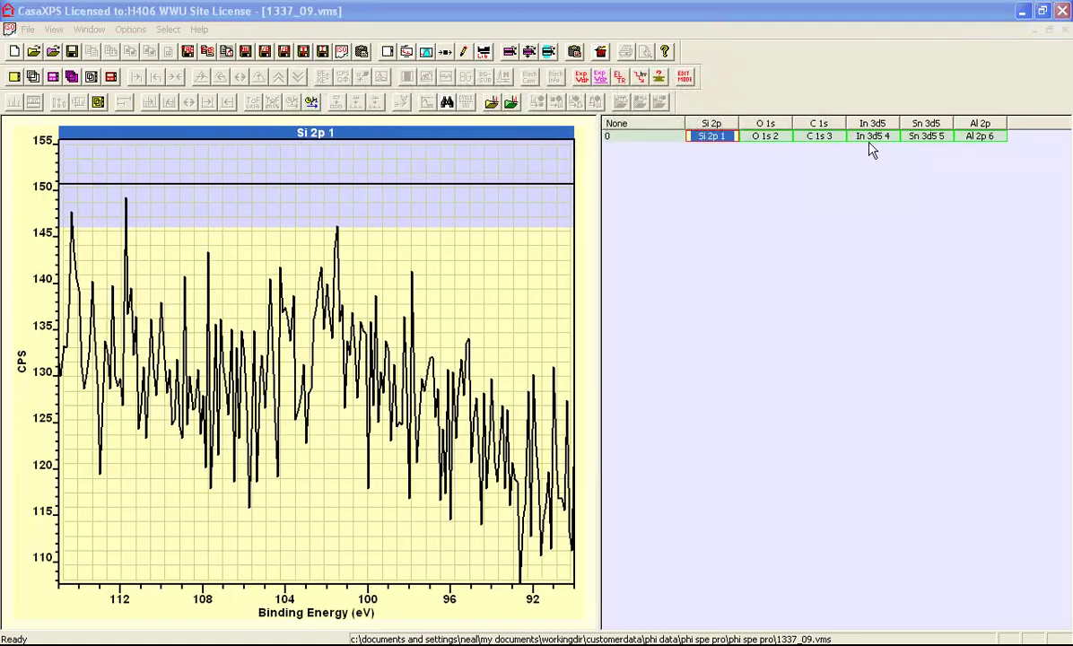
# - Plot the In 3d5 4 spectrum, showing the 3d5/2 peak near 444 eV and 3d3/2 near 452 eV
pyautogui.click(868, 137)
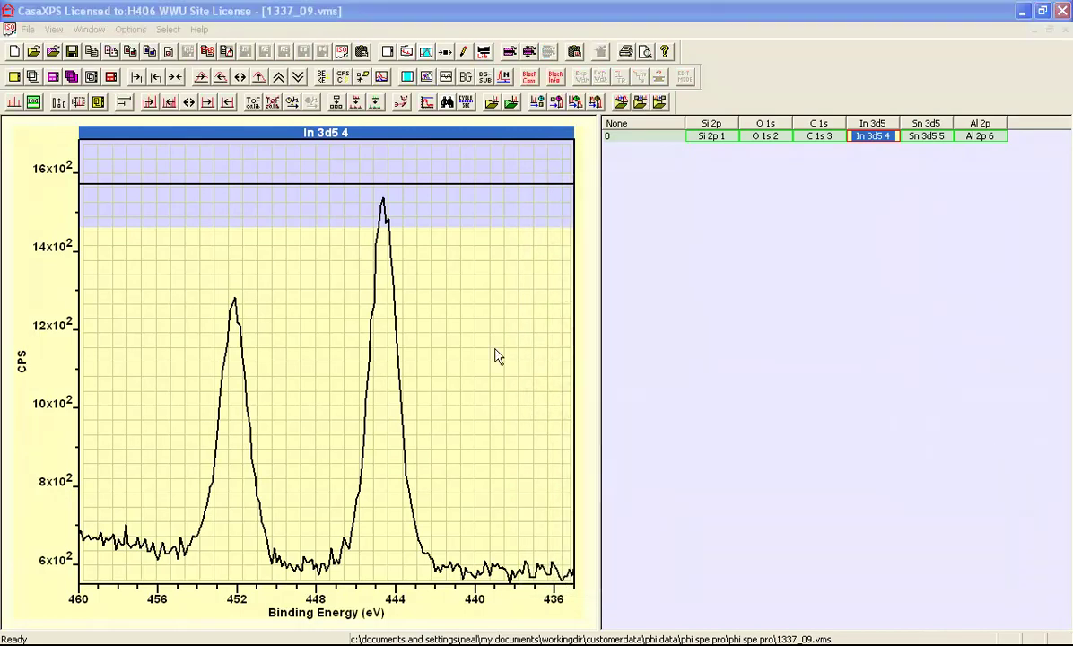
# - Bring up the Element Library beside the spectrum and mark the In 3d lines near 441.6 eV
pyautogui.click(482, 51)
pyautogui.moveTo(495, 120); pyautogui.dragTo(827, 203)
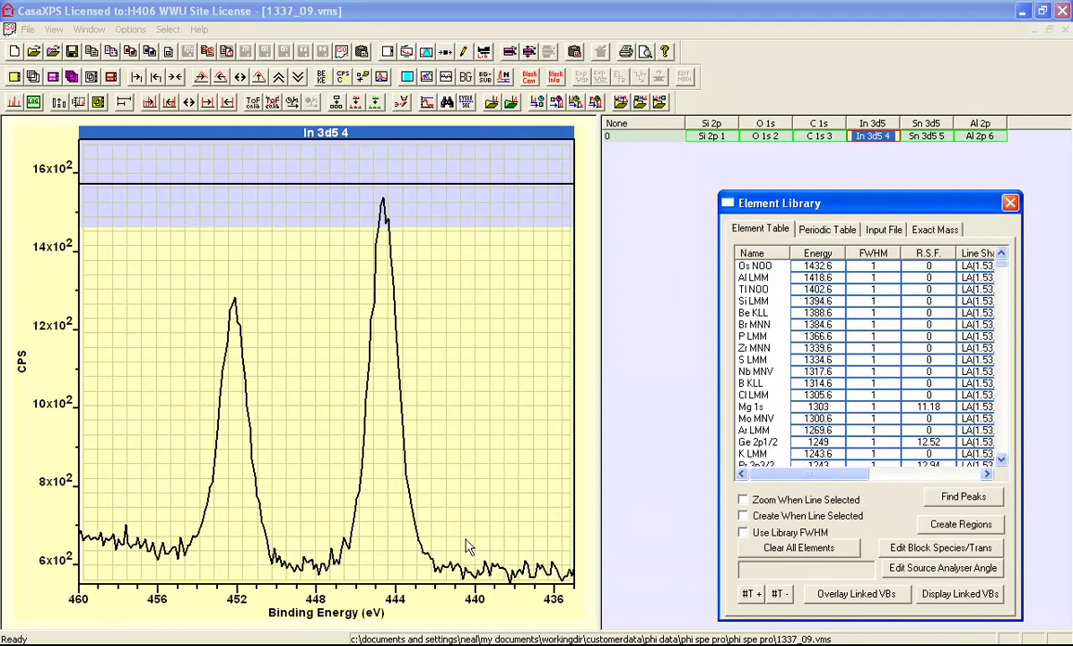
pyautogui.click(444, 555)
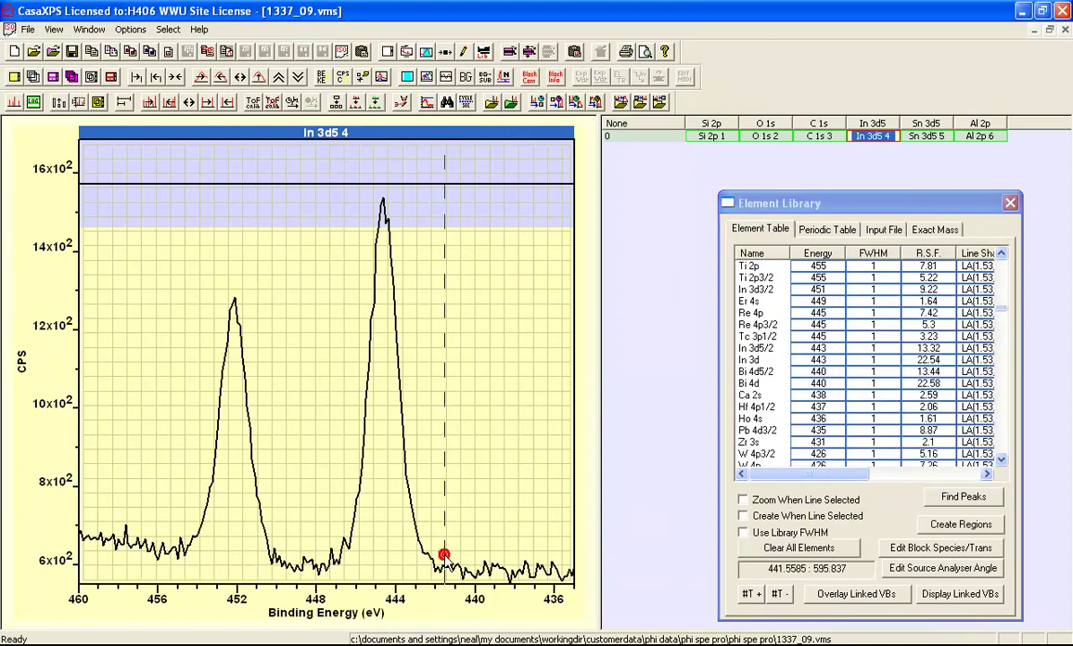
pyautogui.click(744, 360)
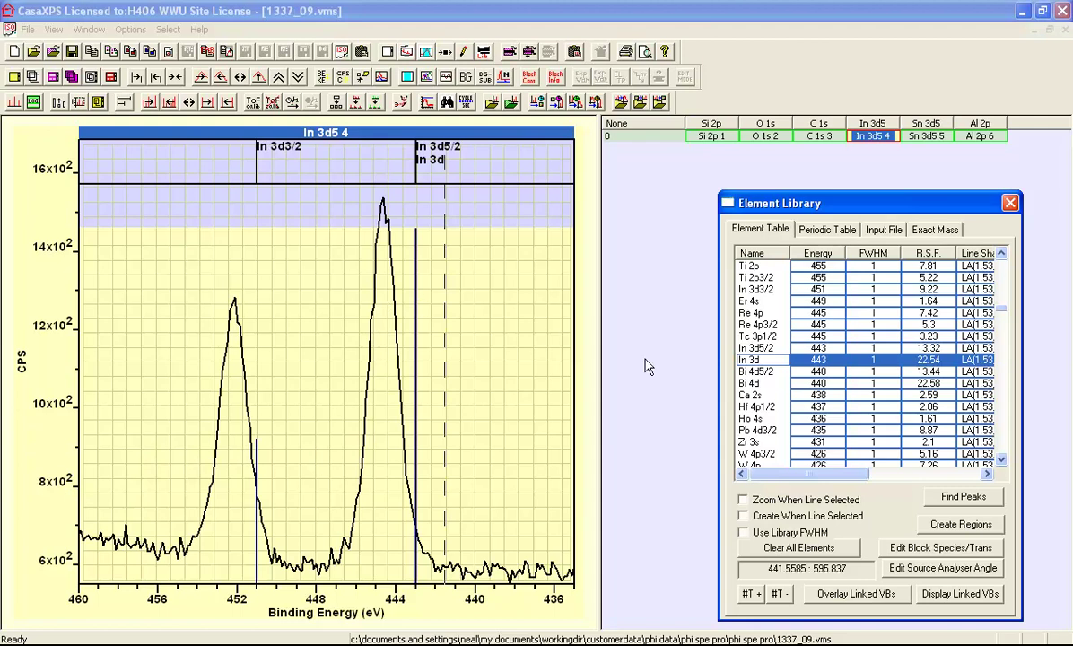
# - Compare the In 3d5/2 and In 3d3/2 lines and RSFs, clear the markers, then list lines near 444.6 eV
pyautogui.click(757, 348)
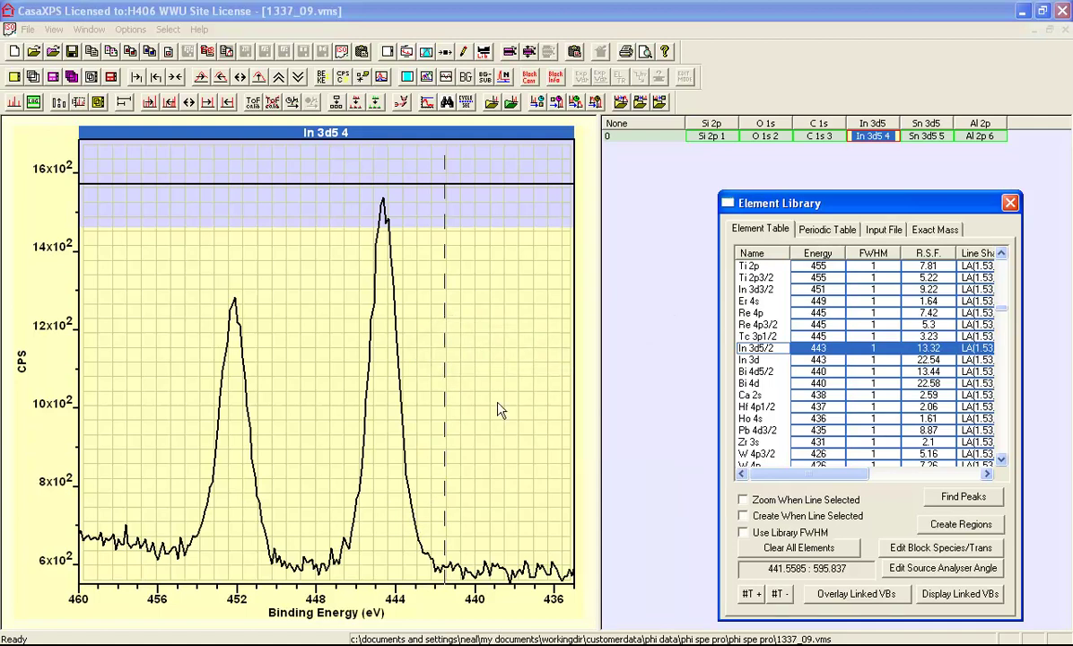
pyautogui.click(755, 289)
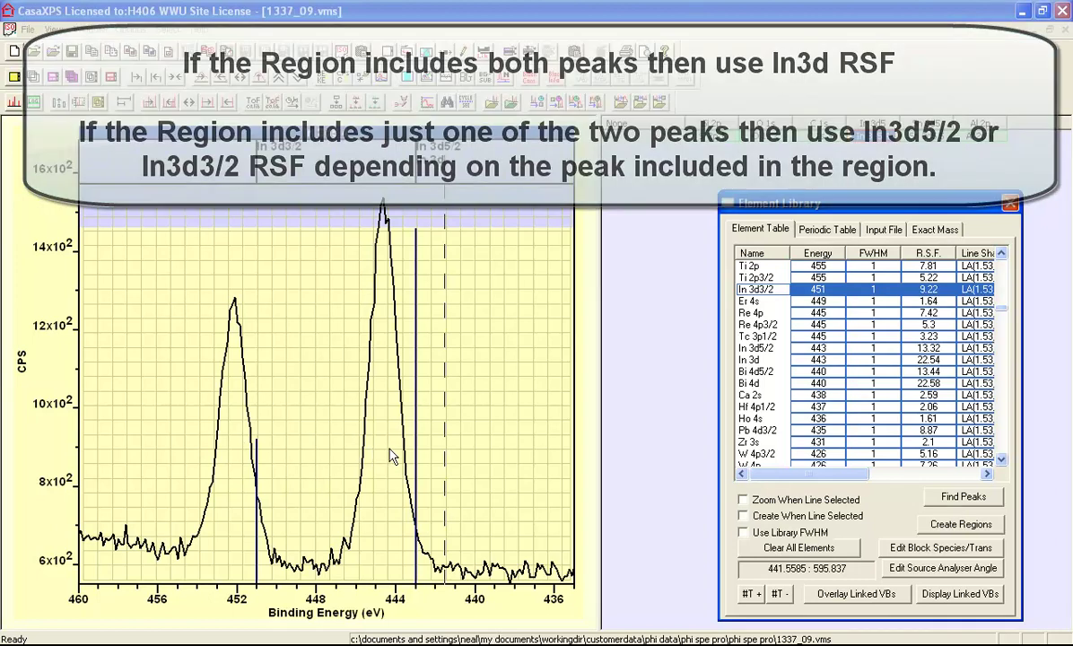
pyautogui.click(451, 440)
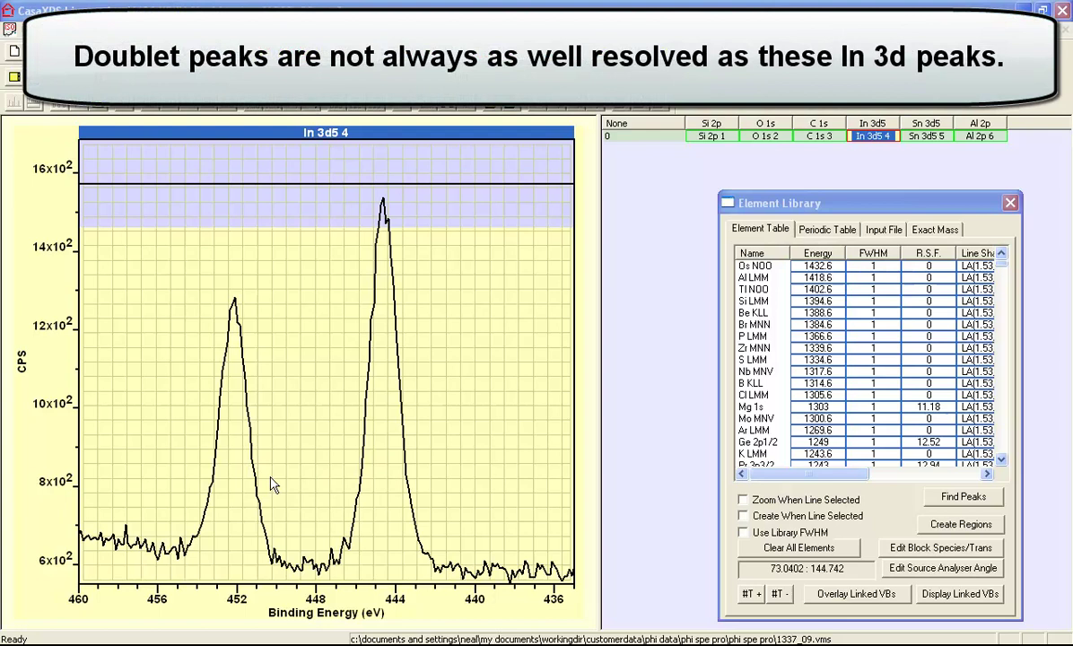
pyautogui.click(384, 467)
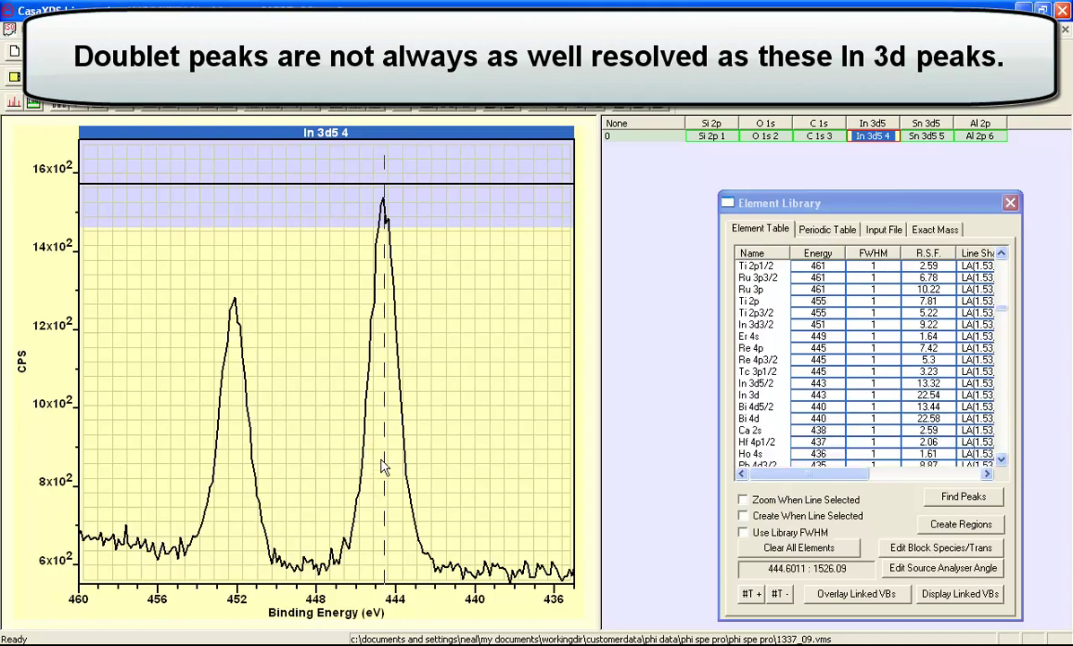
# - Plot Al 2p 6 and mark the Al 2p, Al 2p1/2 and Al 2p3/2 lines near 73 eV
pyautogui.click(977, 136)
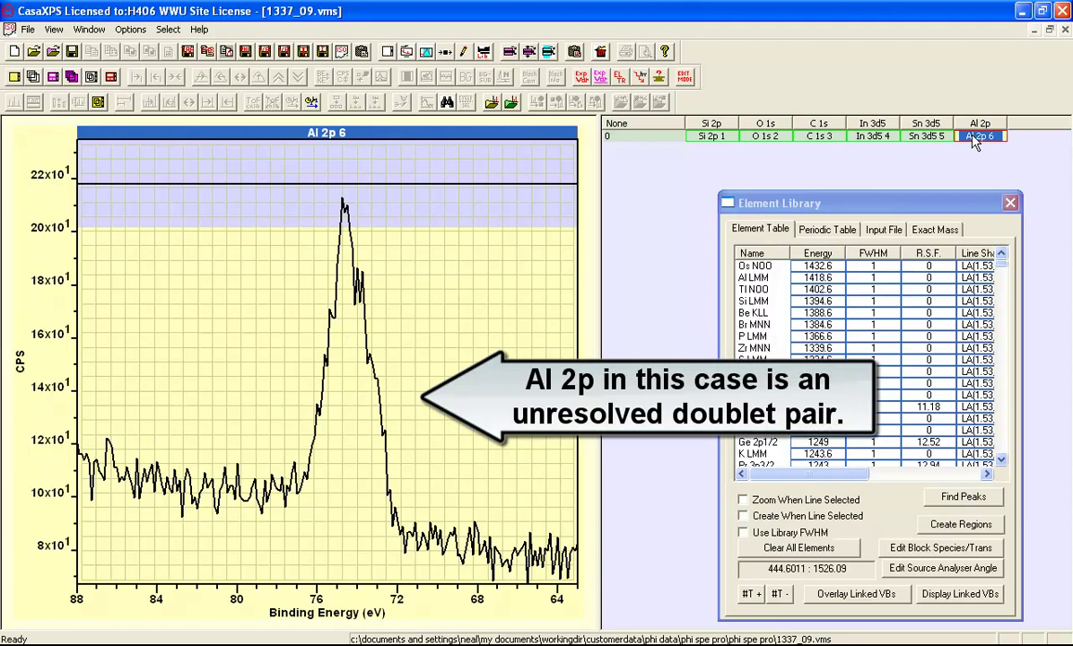
pyautogui.click(409, 421)
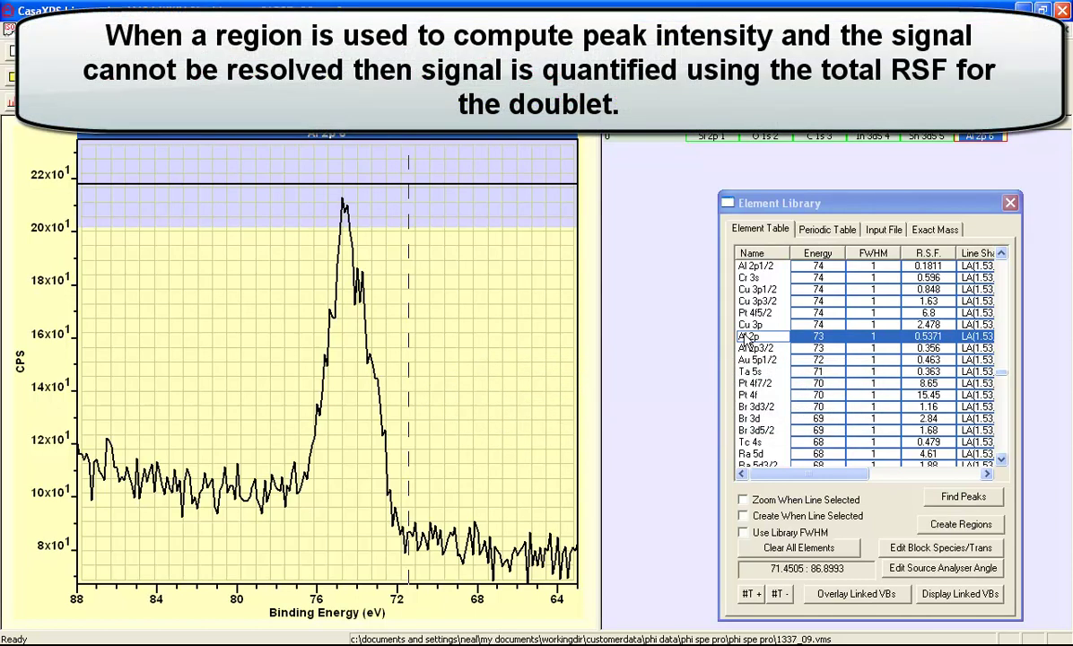
pyautogui.click(747, 347)
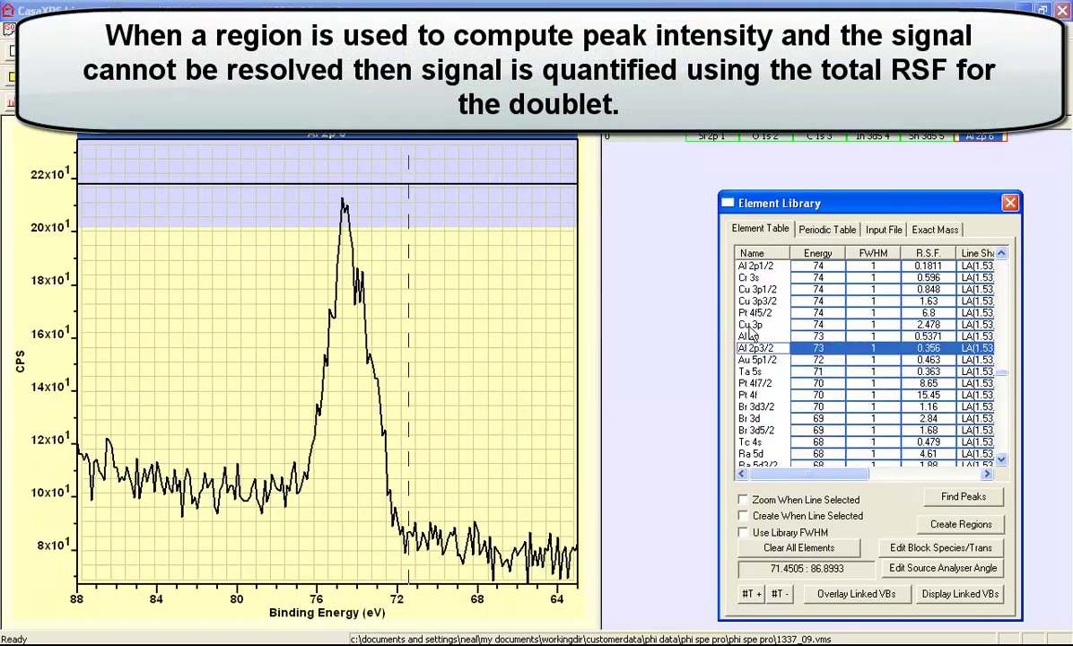
pyautogui.click(747, 266)
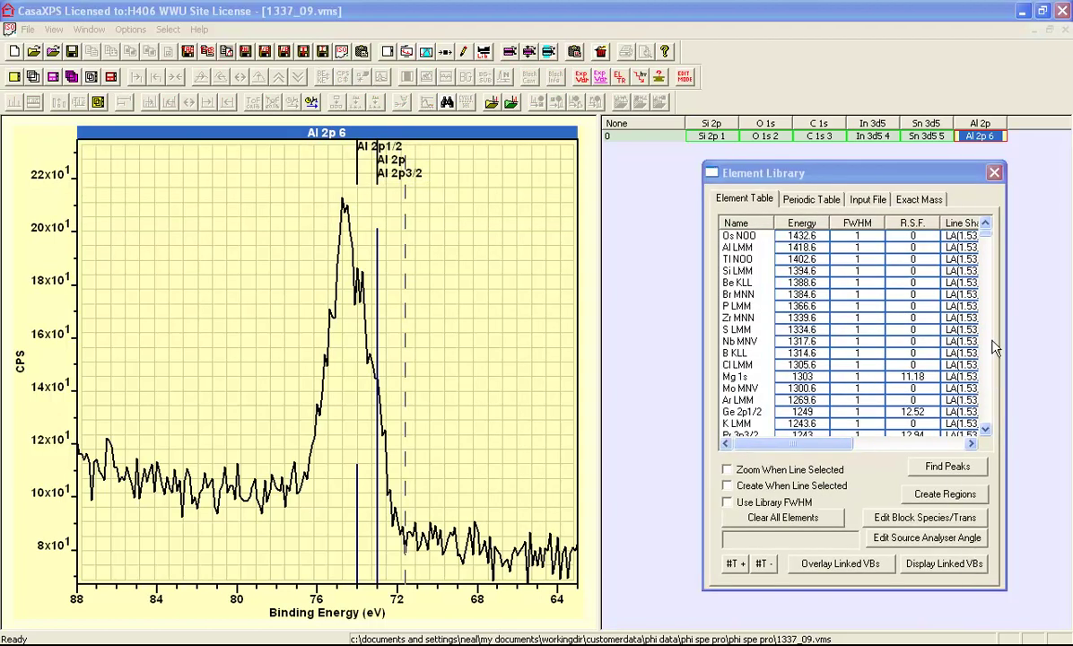
# - Clear the Al 2p line markers and tile all six spectra with the 1337_09.tff layout file
pyautogui.click(760, 522)
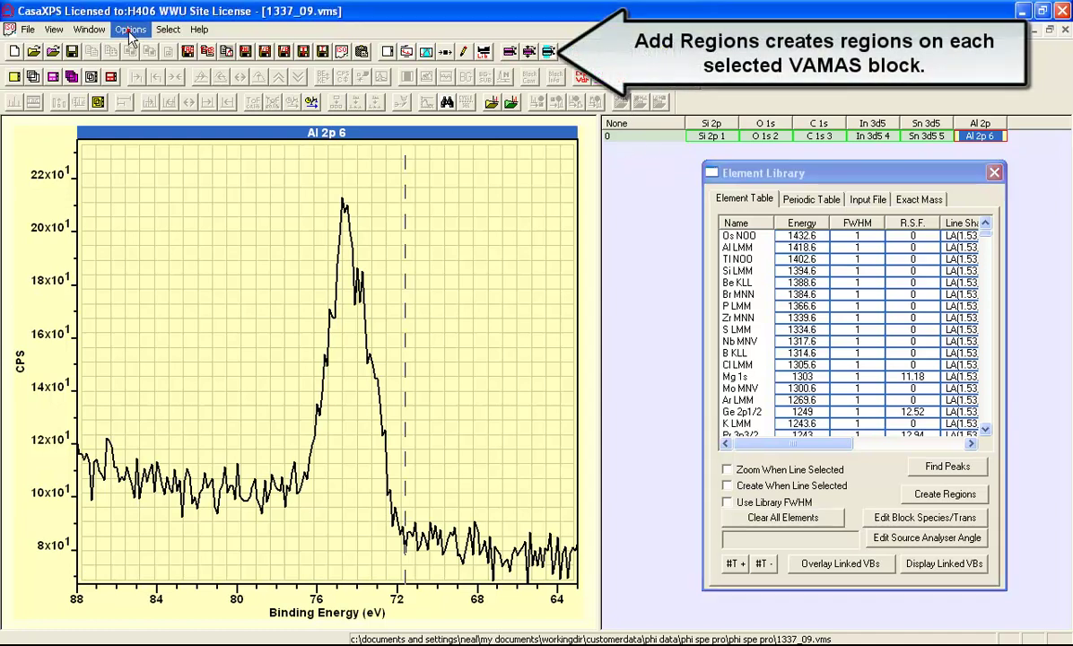
pyautogui.click(130, 29)
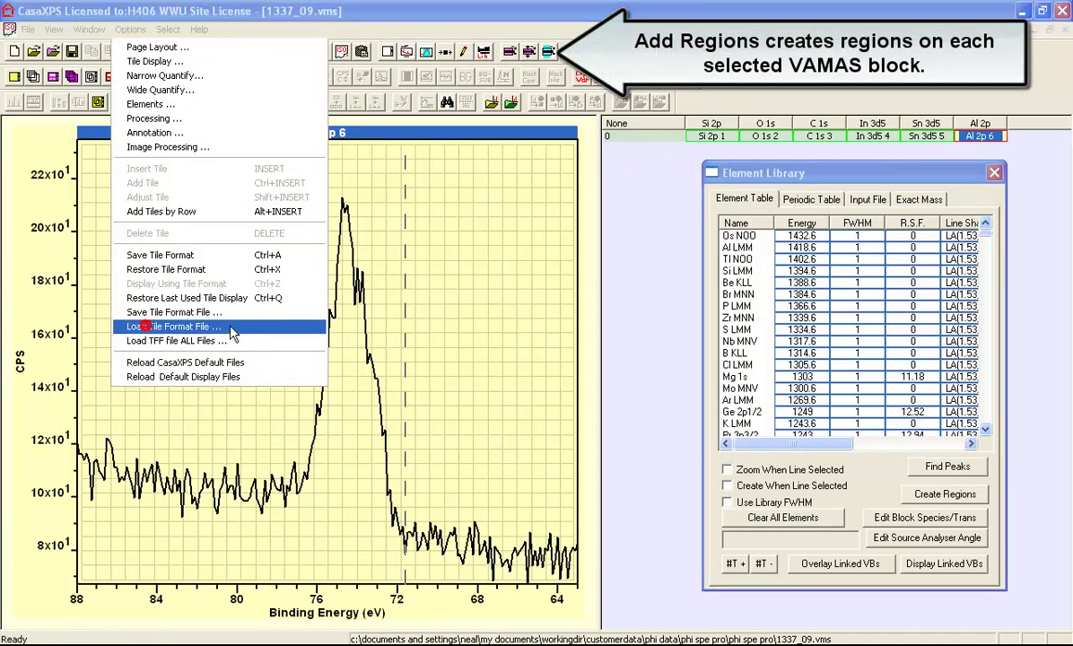
pyautogui.click(148, 329)
pyautogui.doubleClick(402, 272)
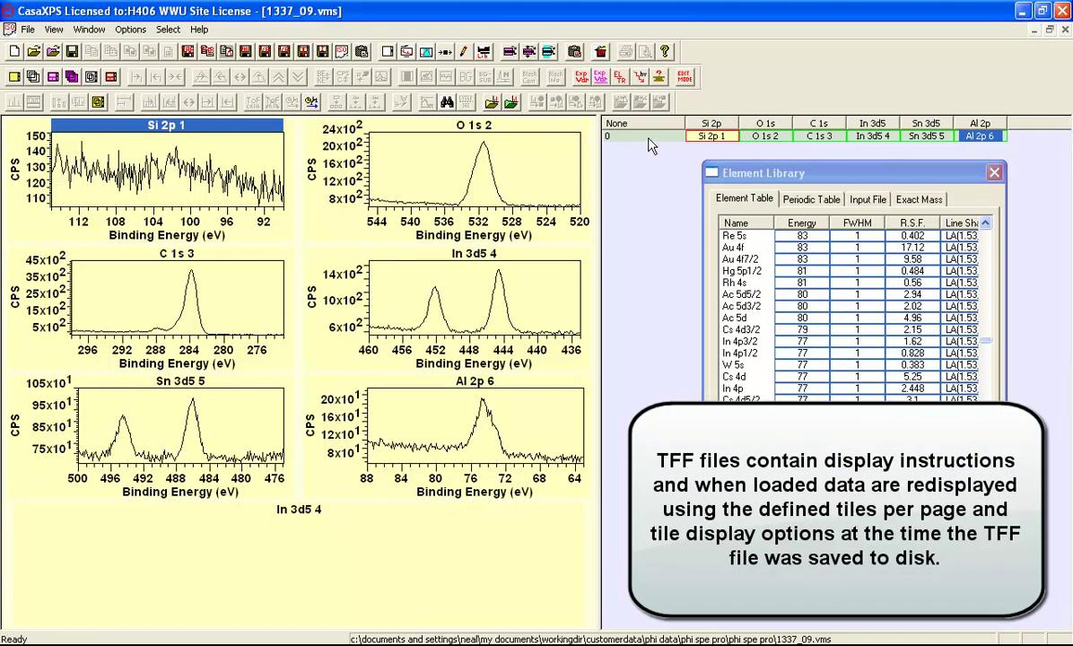
# - Add quantification regions to all six spectra and place the Quantification Parameters dialog beside them
pyautogui.click(608, 127)
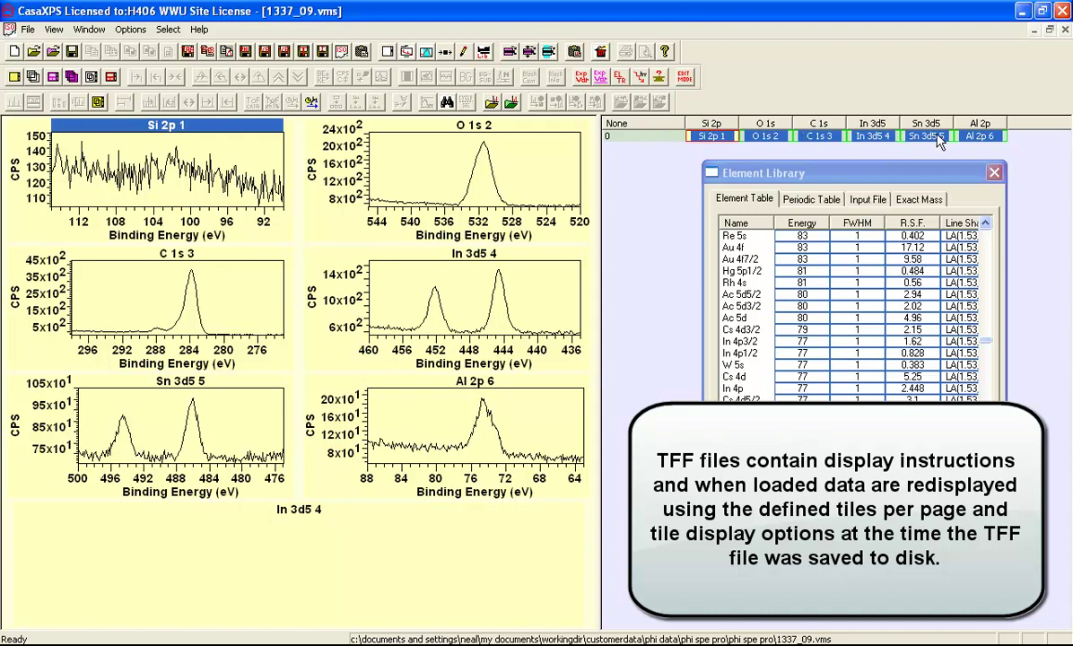
pyautogui.click(549, 53)
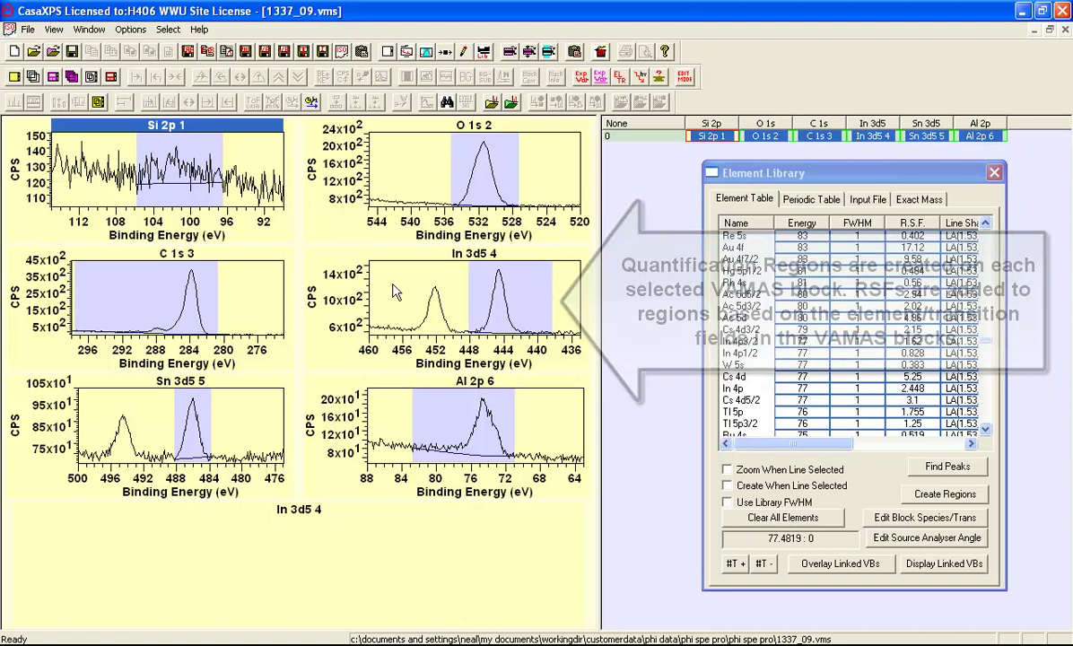
pyautogui.click(406, 52)
pyautogui.moveTo(418, 105); pyautogui.dragTo(760, 187)
pyautogui.click(864, 136)
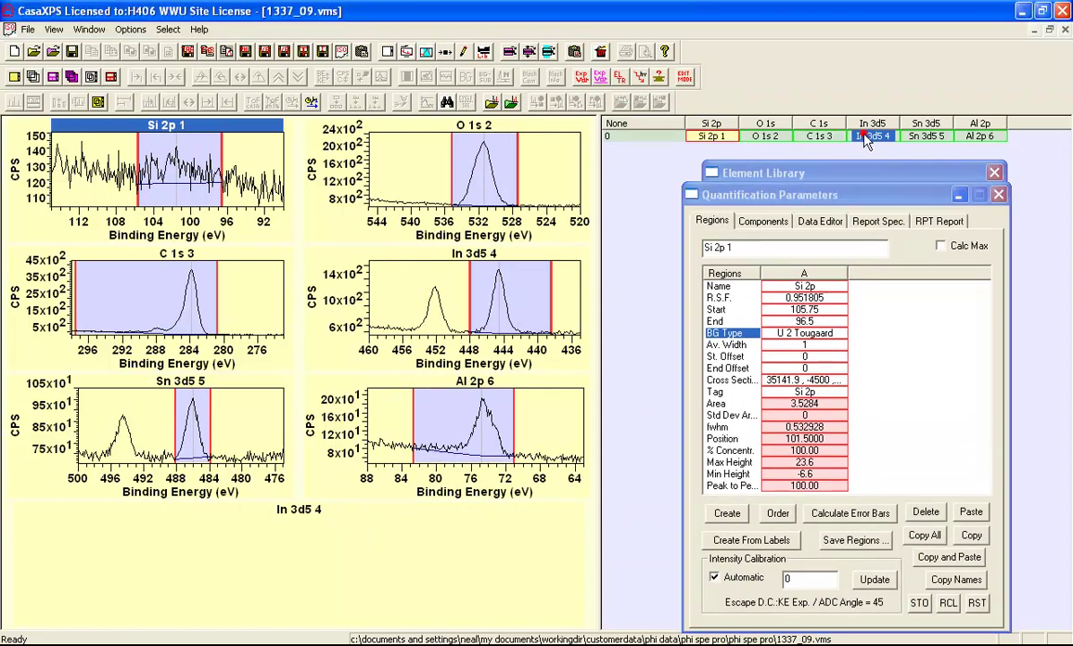
# - Inspect the In 3d5/2 region's RSF of 15.096, then view Sn 3d5/2's region with RSF 16.7733
pyautogui.click(395, 289)
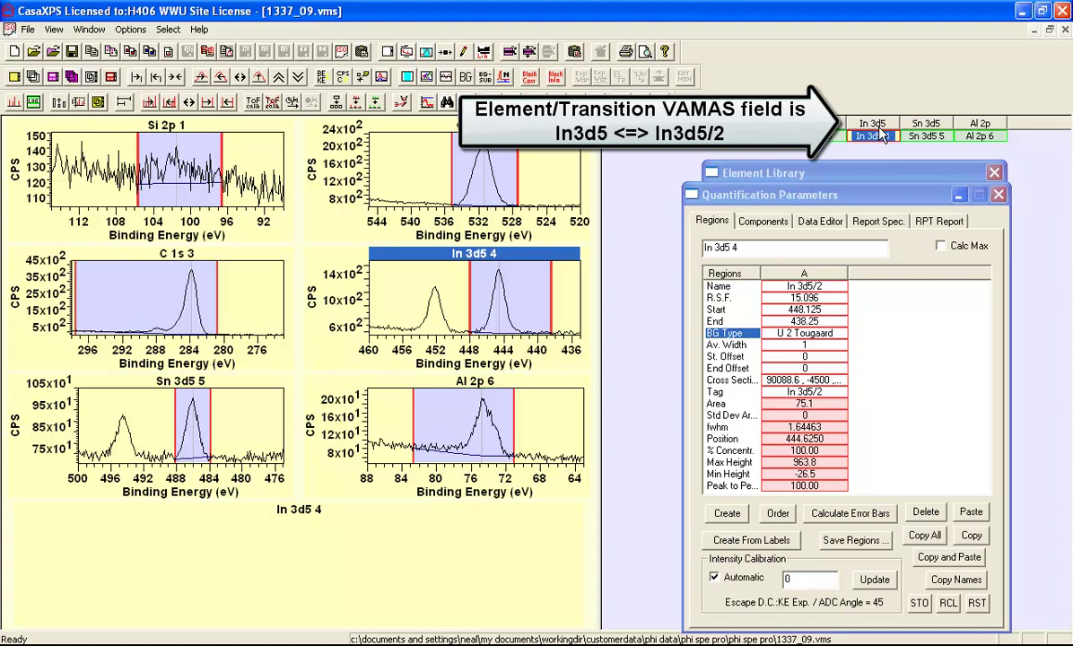
pyautogui.click(810, 297)
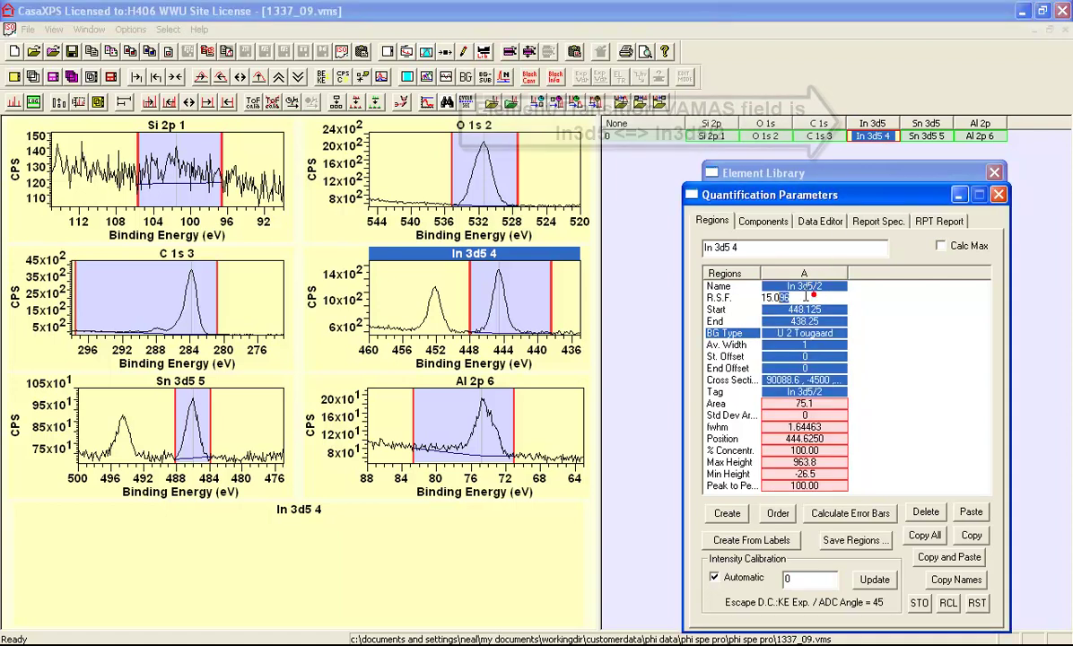
pyautogui.moveTo(811, 297); pyautogui.dragTo(734, 307)
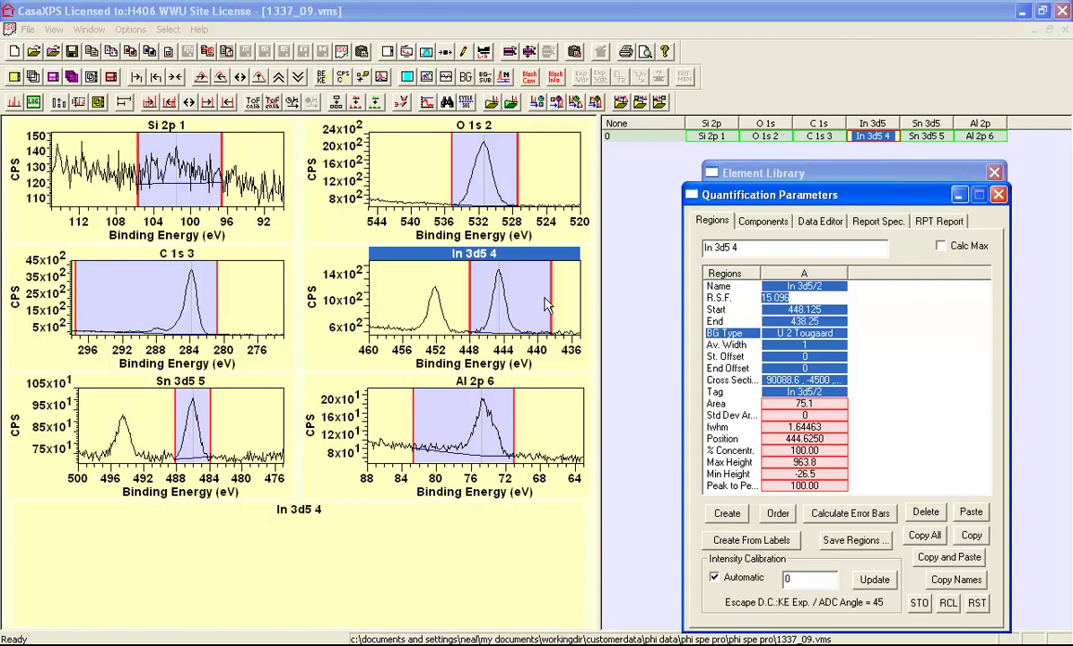
pyautogui.click(254, 379)
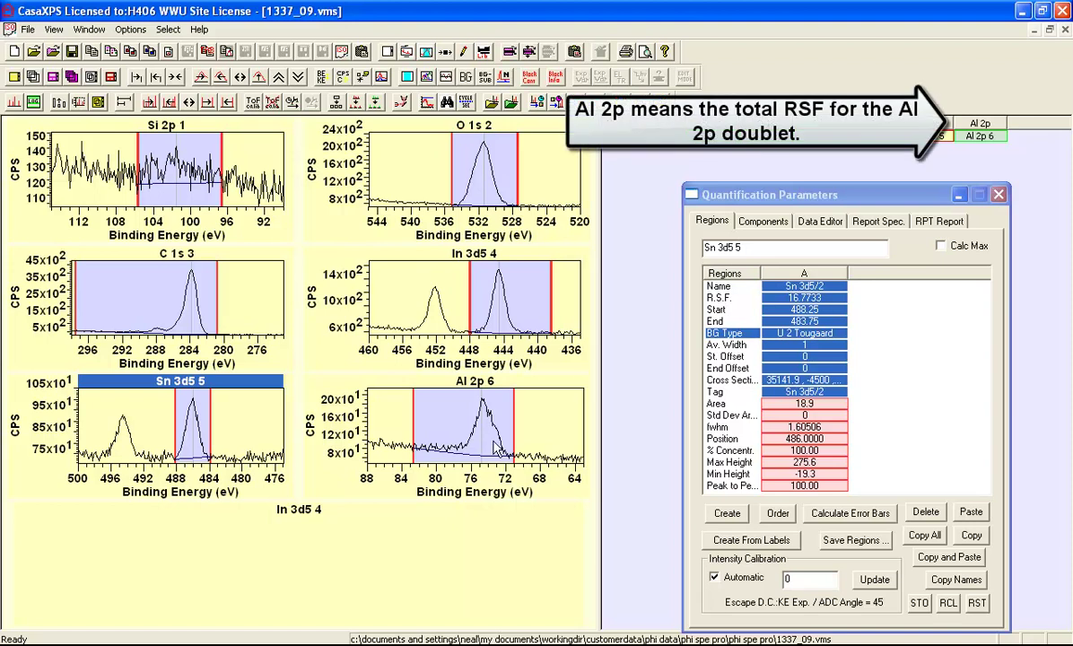
# - Narrow the Al 2p region toward its peak and start the C 1s region at 293.642 eV
pyautogui.click(973, 138)
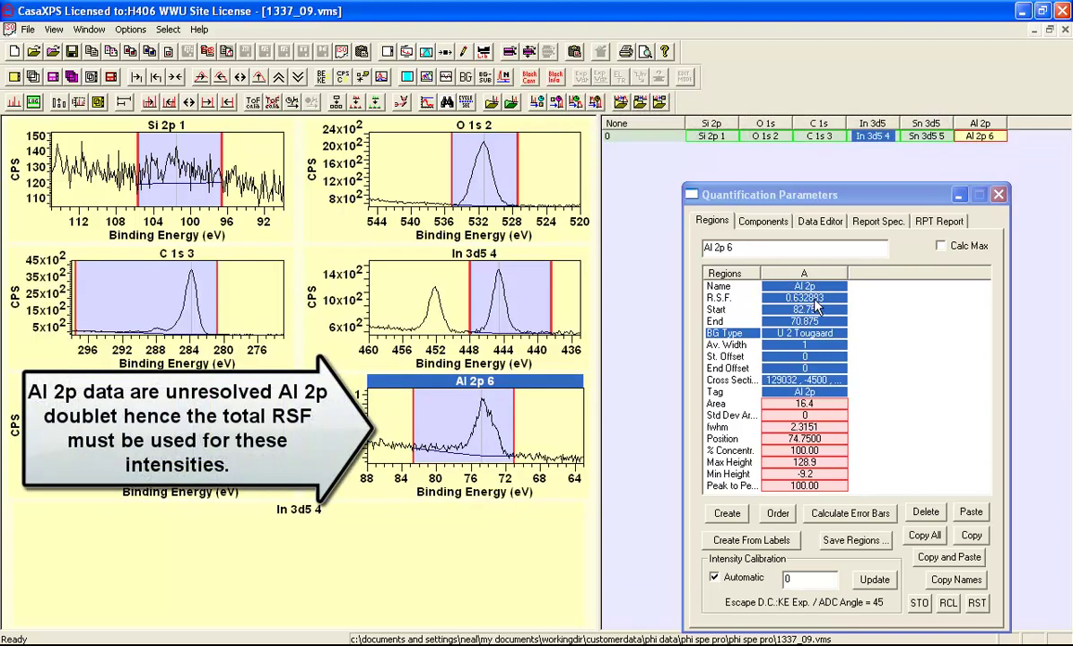
pyautogui.moveTo(417, 429); pyautogui.dragTo(441, 431)
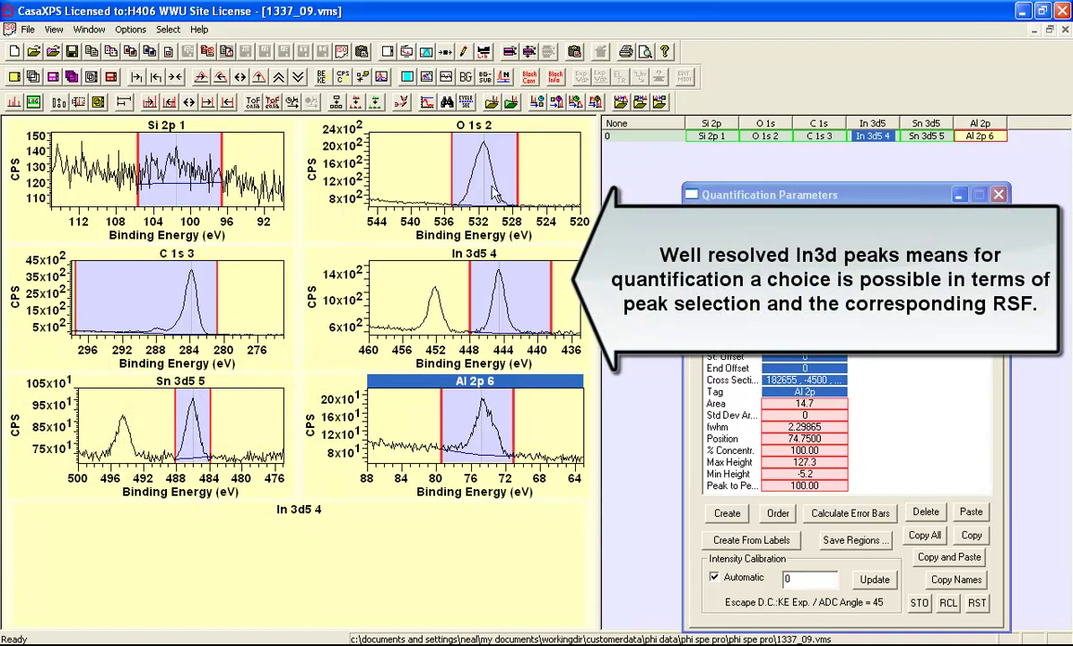
pyautogui.click(76, 287)
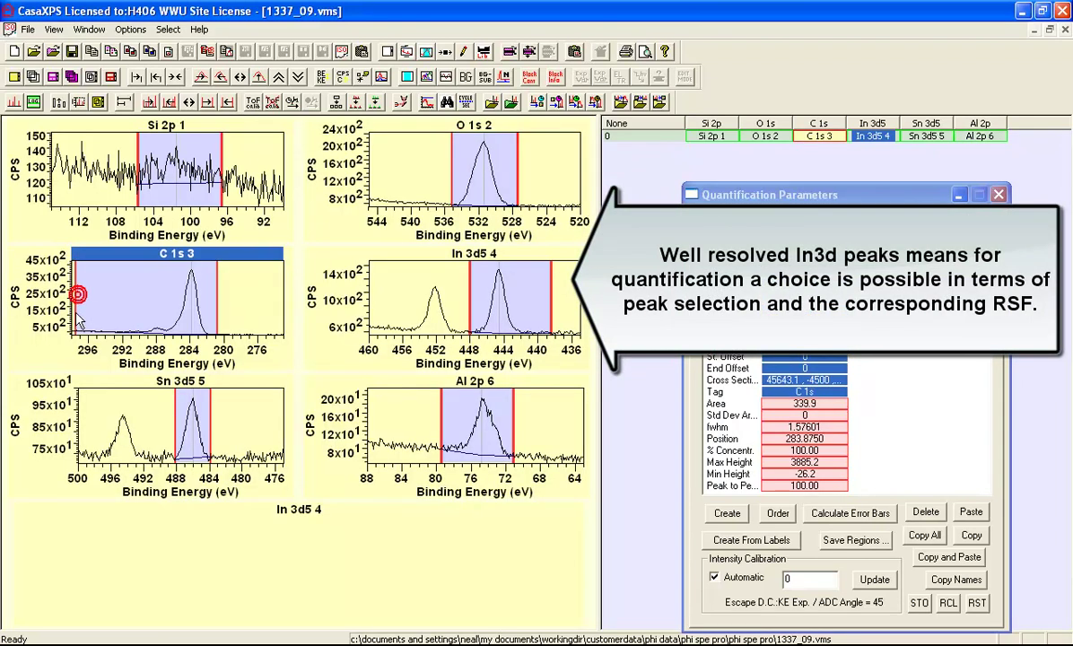
pyautogui.moveTo(76, 309); pyautogui.dragTo(109, 305)
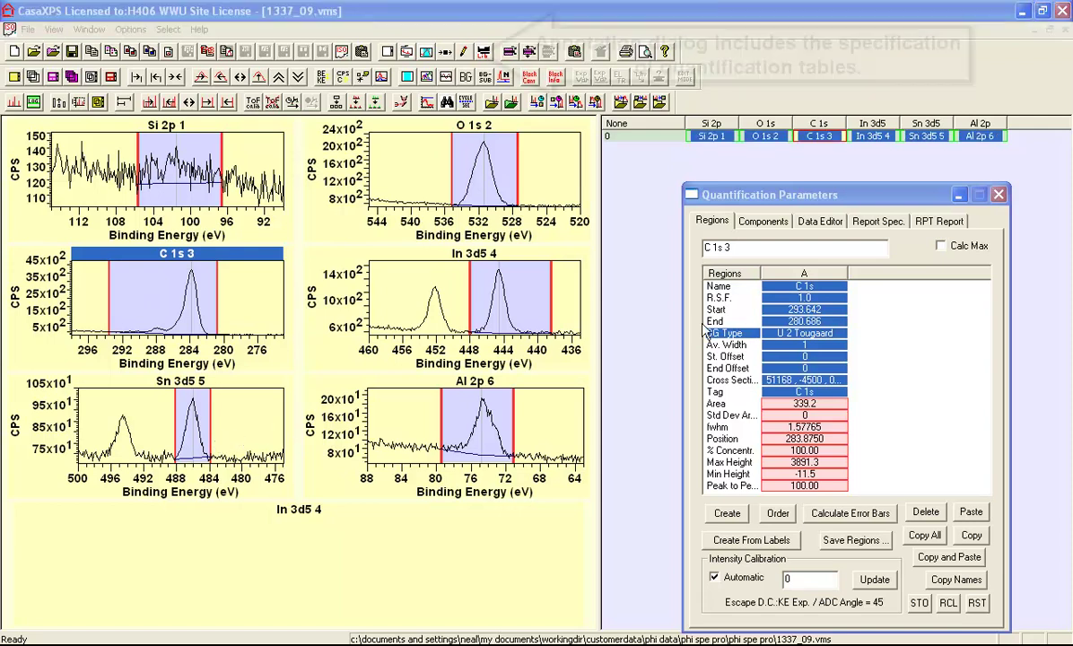
# - Bring up the Annotation dialog beside the spectra, showing its Quantification table options
pyautogui.click(465, 53)
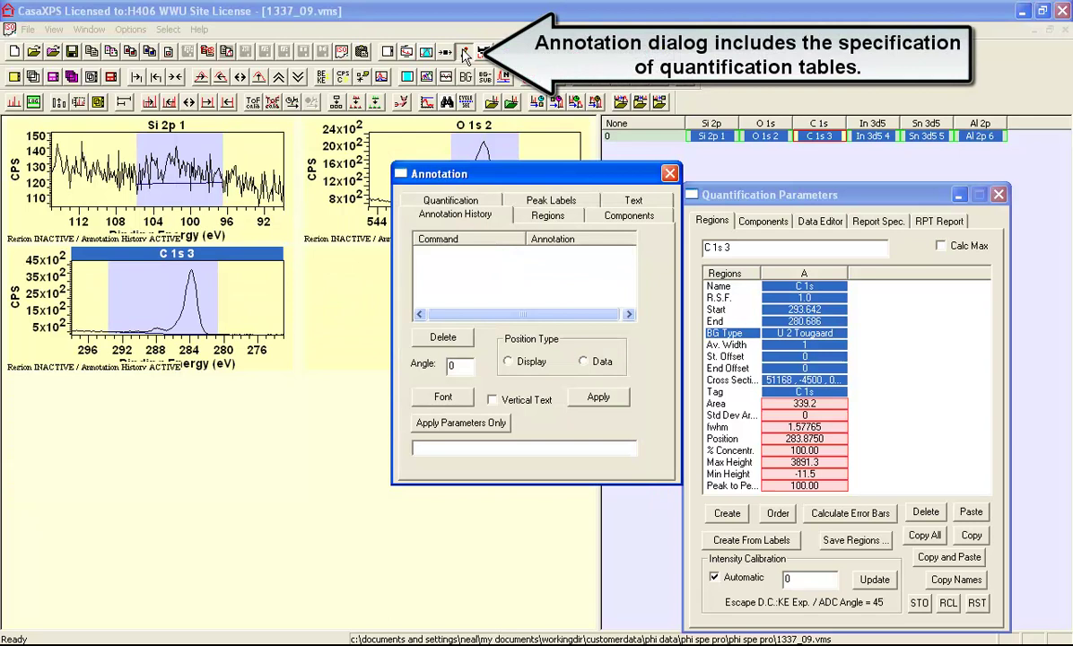
pyautogui.moveTo(451, 177); pyautogui.dragTo(764, 241)
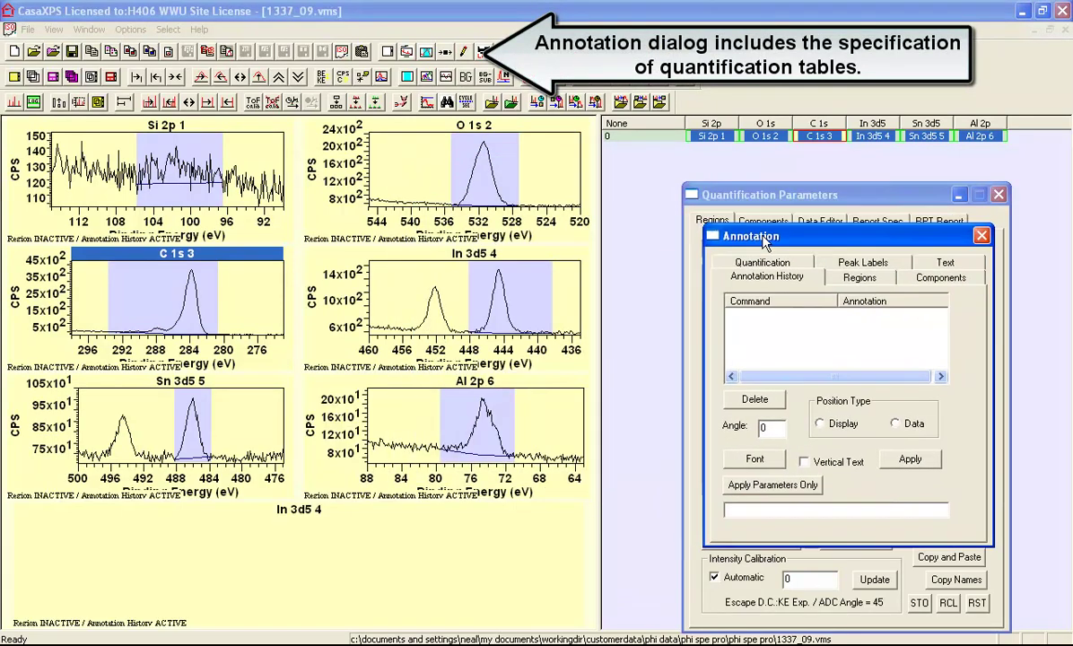
pyautogui.click(763, 263)
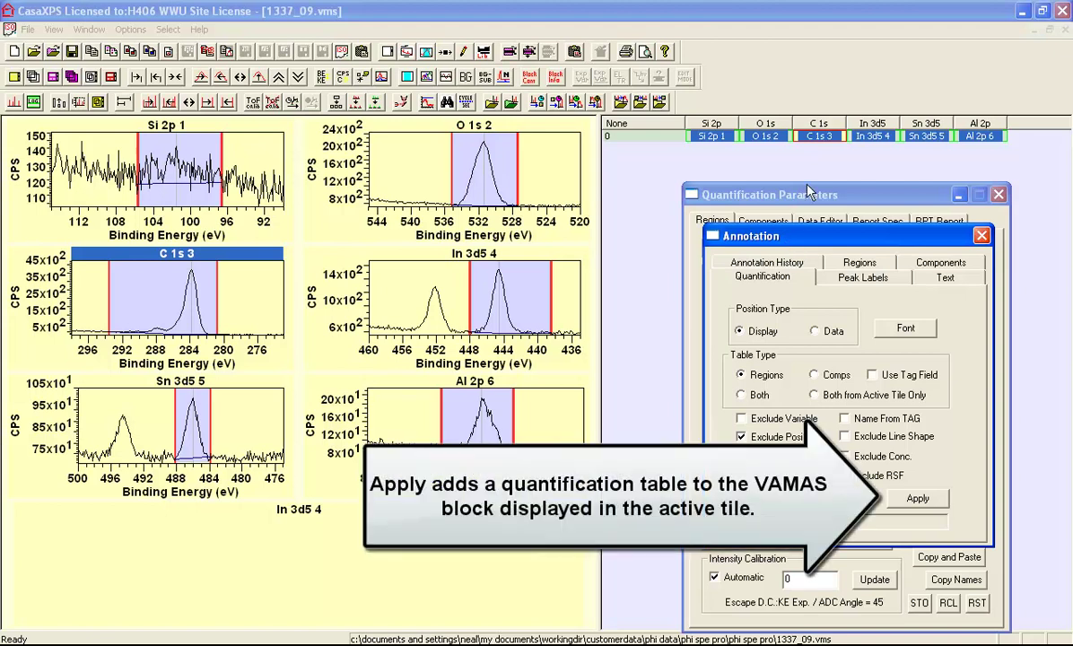
# - Make the In 3d5 4 tile active and tick Include RSF alongside Exclude Position
pyautogui.click(377, 272)
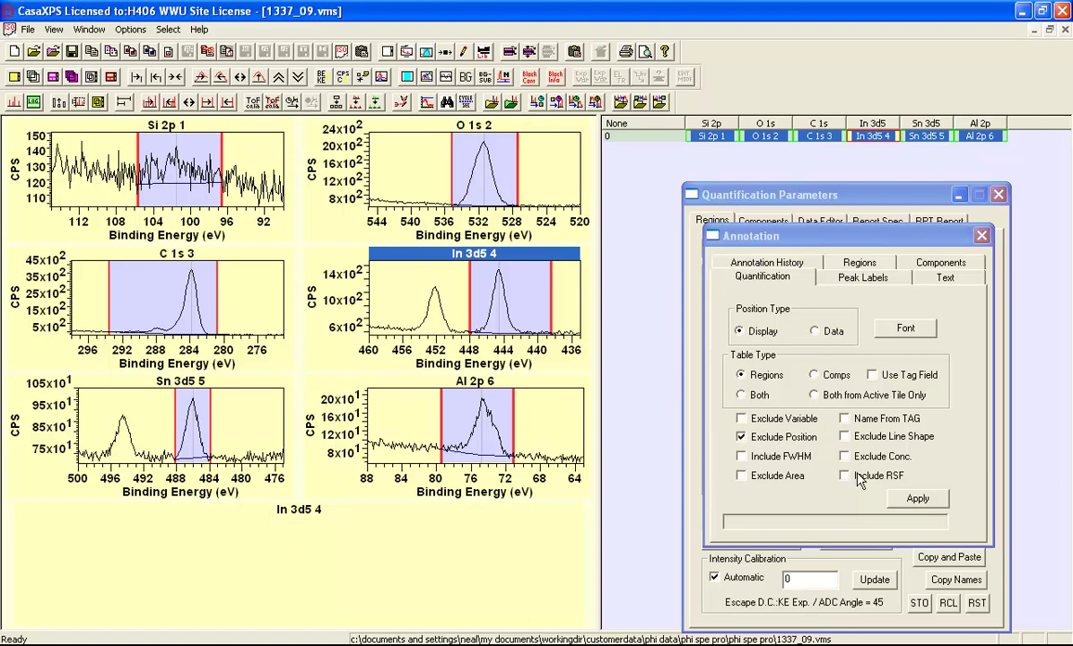
pyautogui.click(847, 477)
pyautogui.click(847, 478)
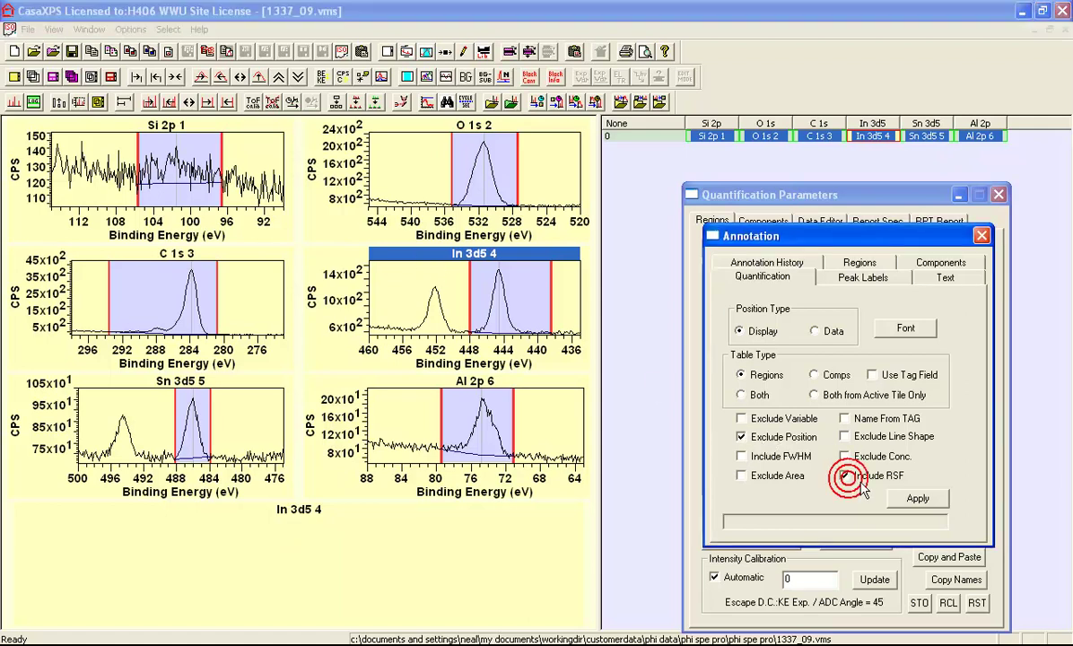
# - Apply the RSF, area and At% quantification table to In 3d5 4 and shift it right in the bottom tile
pyautogui.click(917, 499)
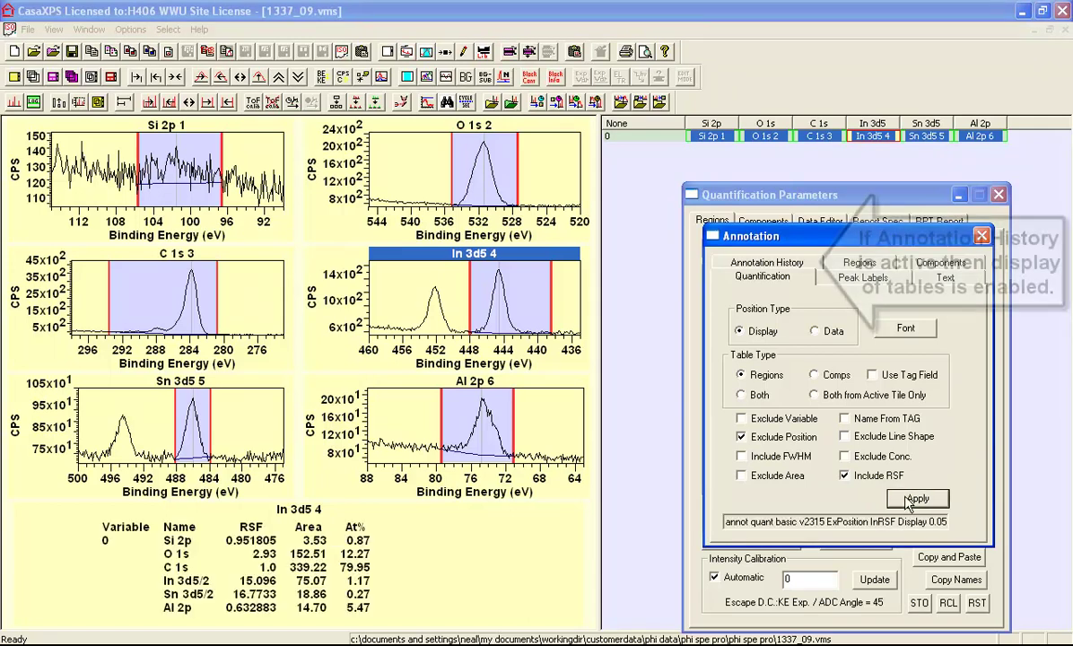
pyautogui.click(732, 264)
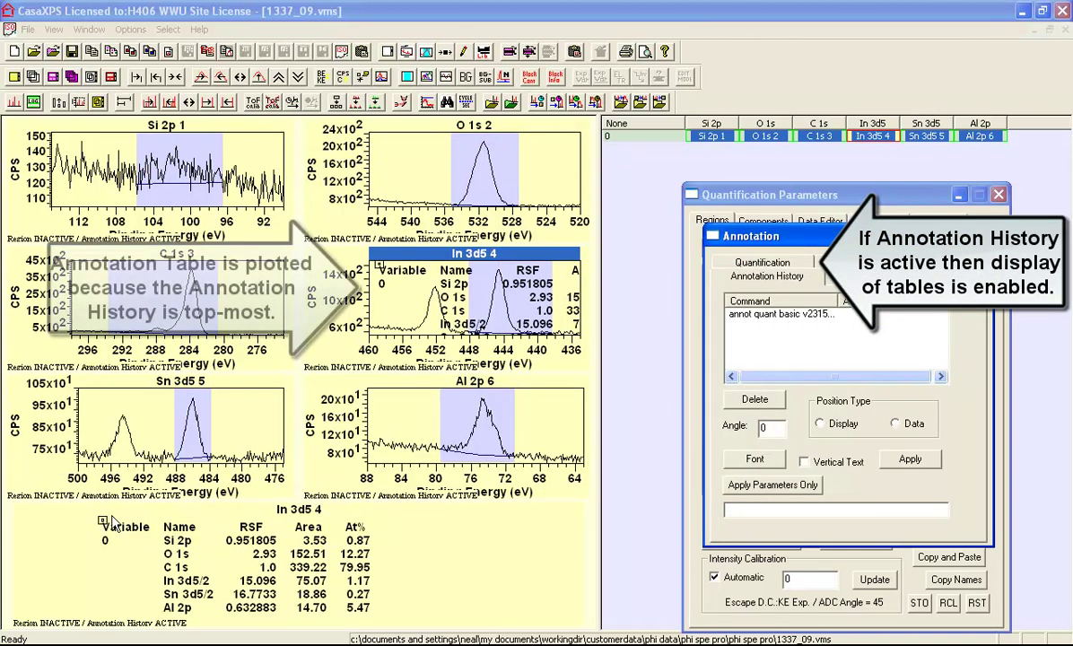
pyautogui.click(104, 527)
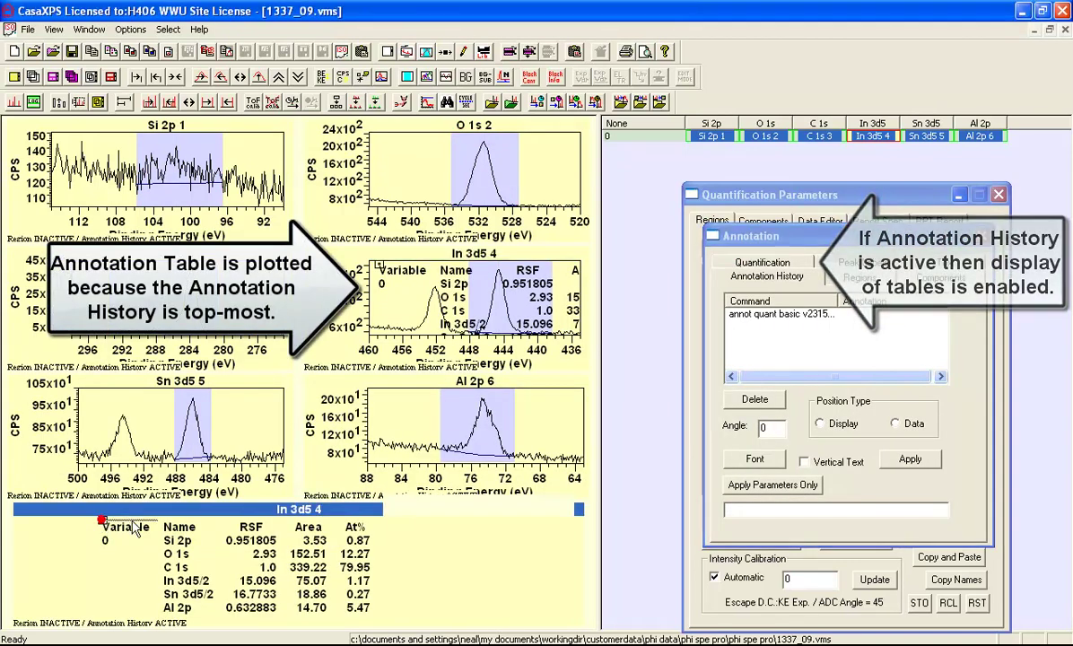
pyautogui.moveTo(262, 530)
pyautogui.mouseDown()
pyautogui.moveTo(266, 494)
pyautogui.moveTo(327, 483)
pyautogui.mouseUp()
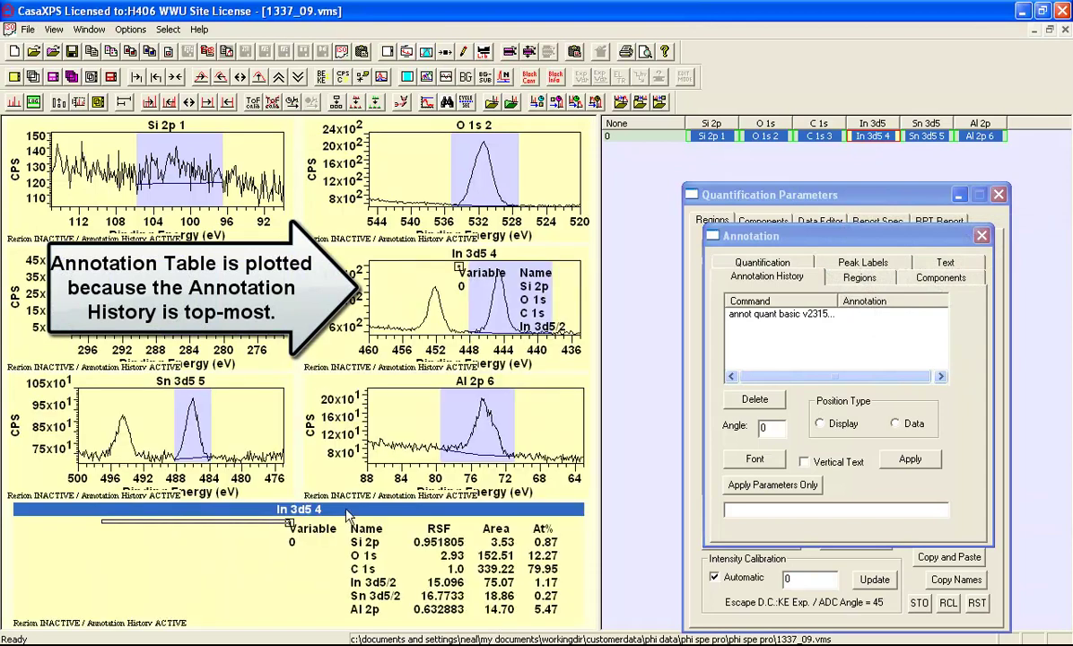
pyautogui.click(409, 285)
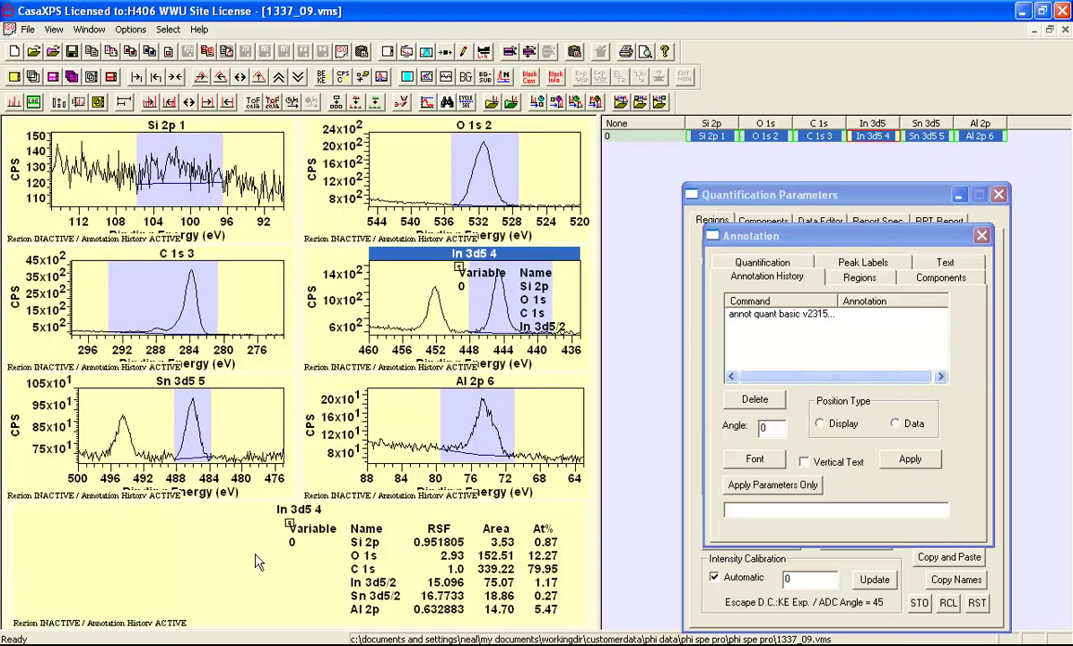
pyautogui.click(255, 556)
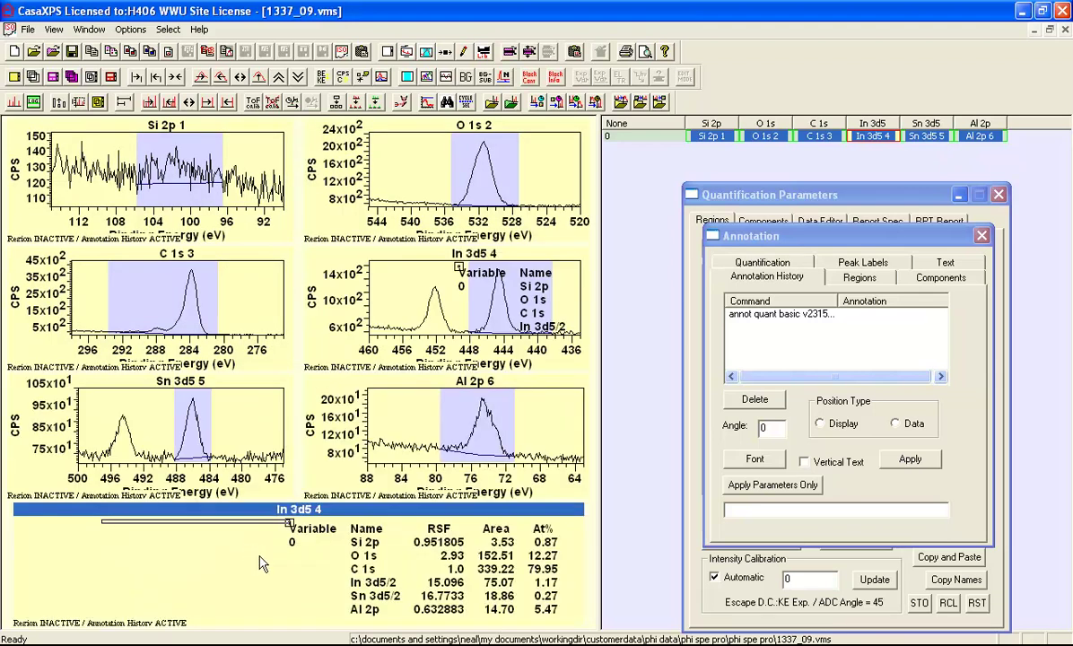
pyautogui.click(262, 562)
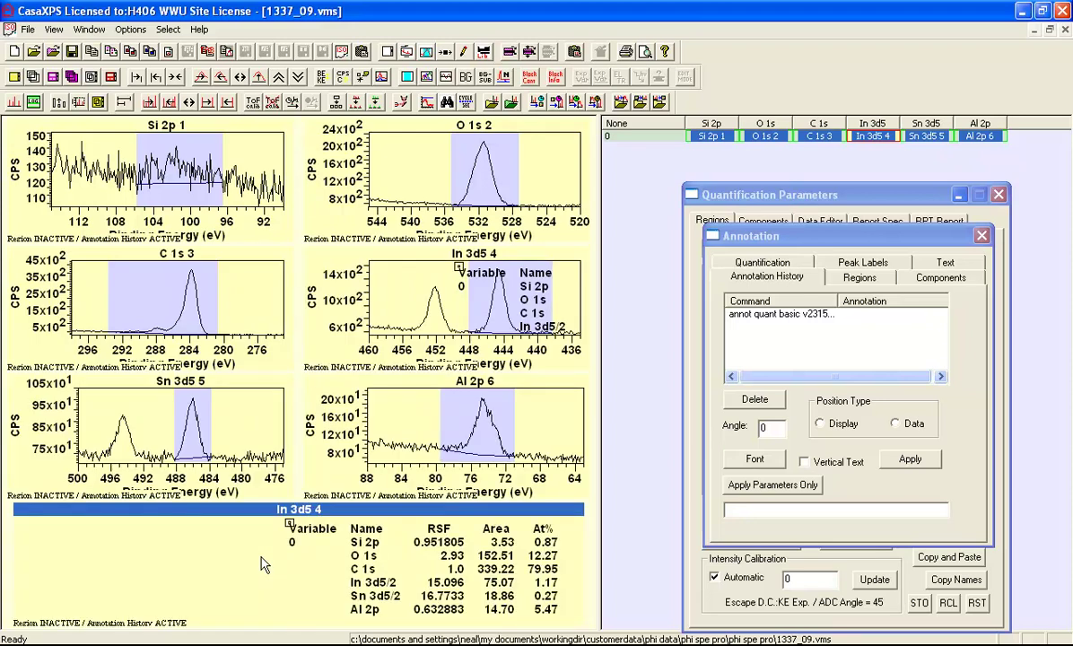
# - Close the annotation settings and review the Display options in Tile Display Parameters
pyautogui.click(982, 237)
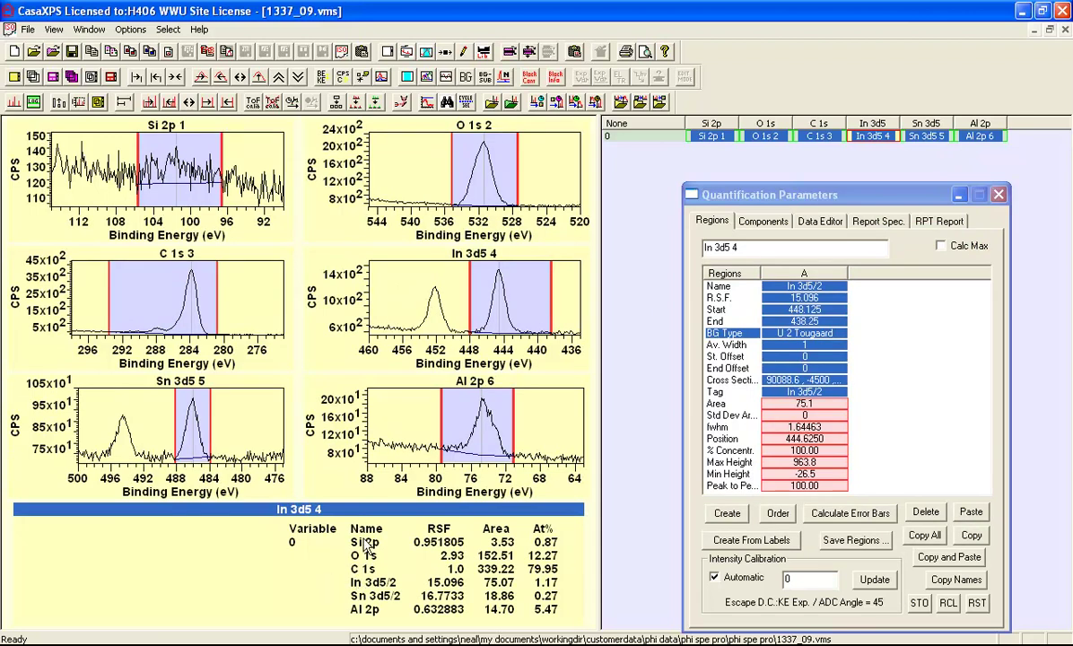
pyautogui.click(371, 50)
pyautogui.click(480, 139)
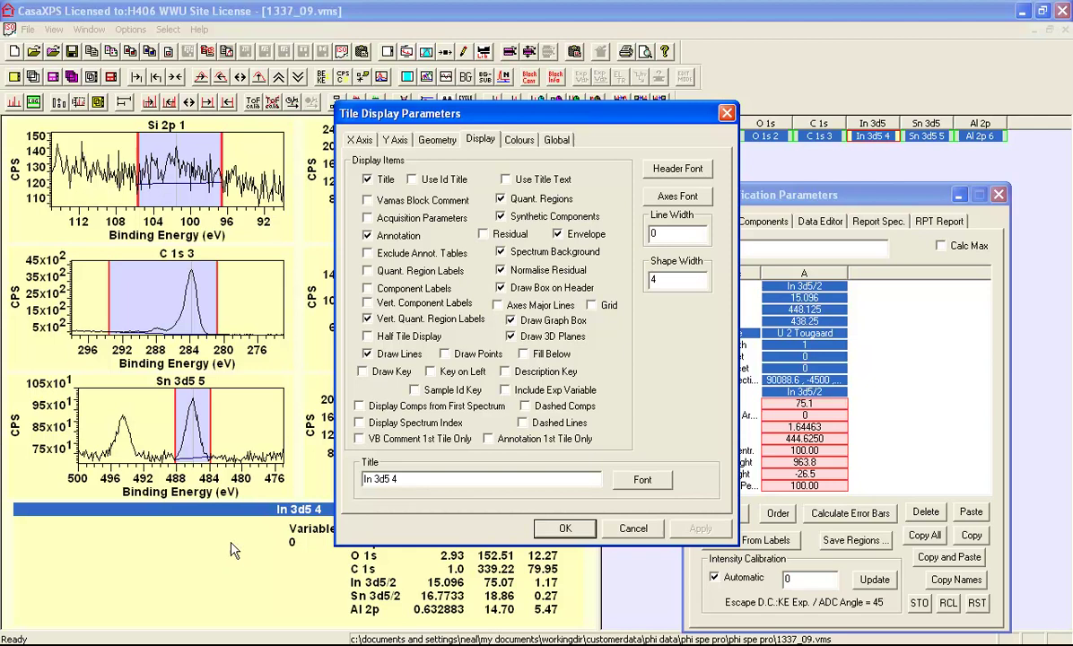
pyautogui.click(727, 112)
# - Keep annotation display off for the In 3d5 4 plot tile so the table shows only in the bottom tile
pyautogui.click(400, 301)
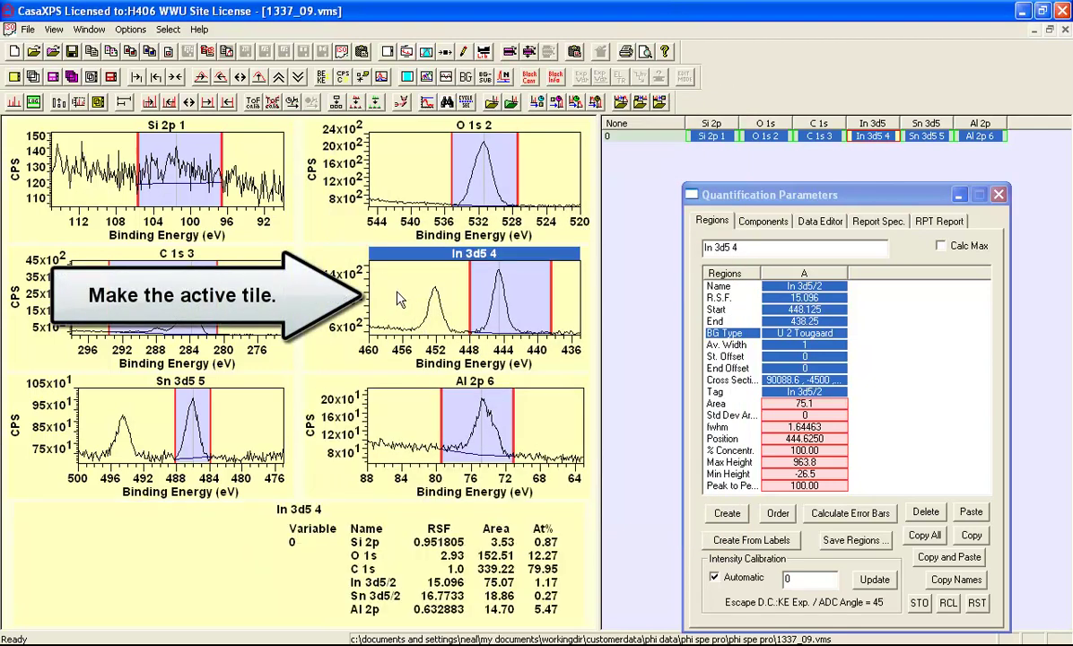
pyautogui.click(387, 52)
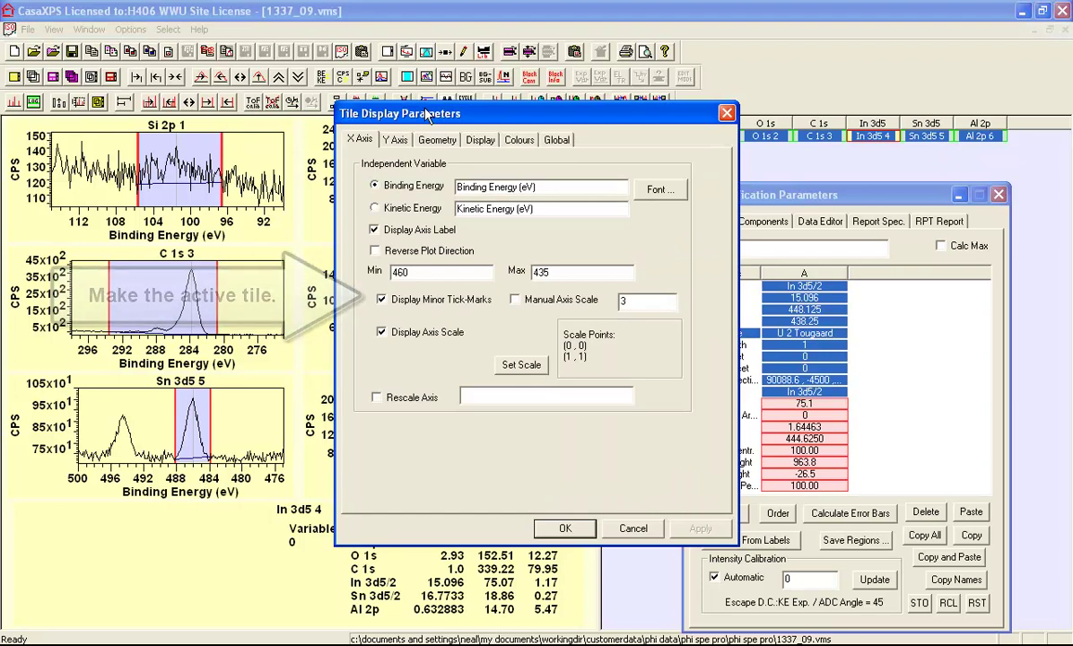
pyautogui.click(480, 139)
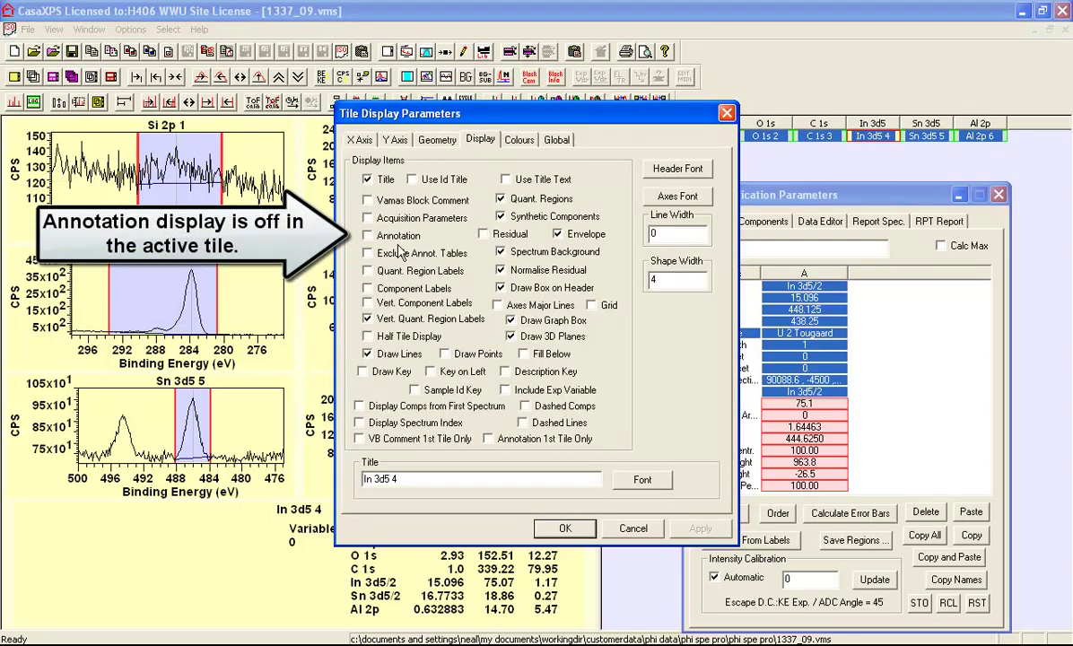
pyautogui.click(404, 289)
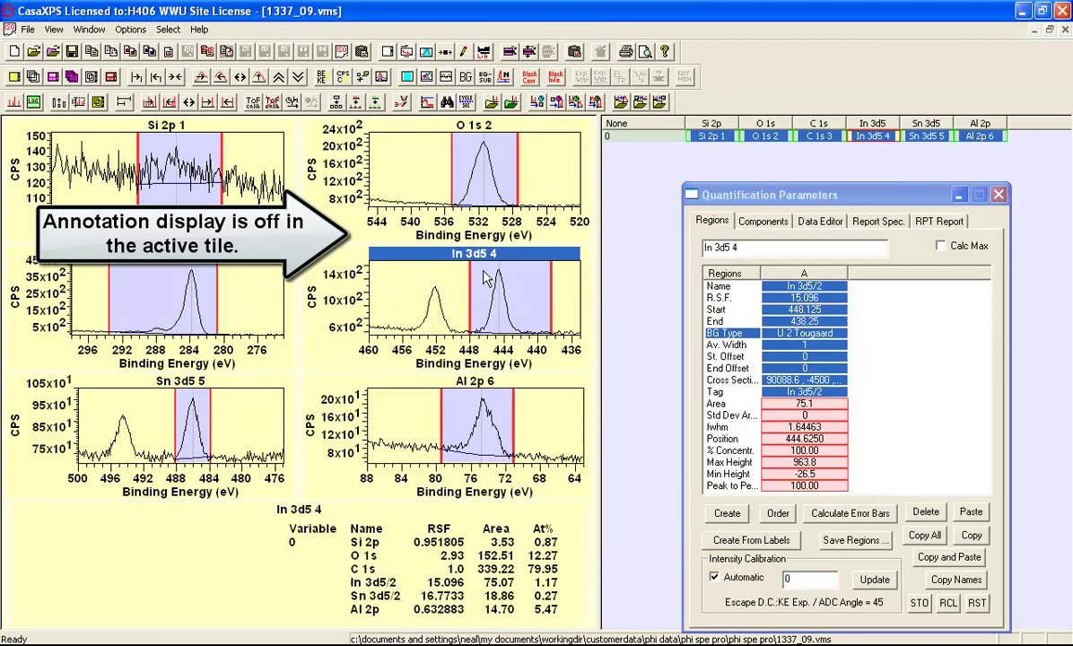
pyautogui.click(224, 563)
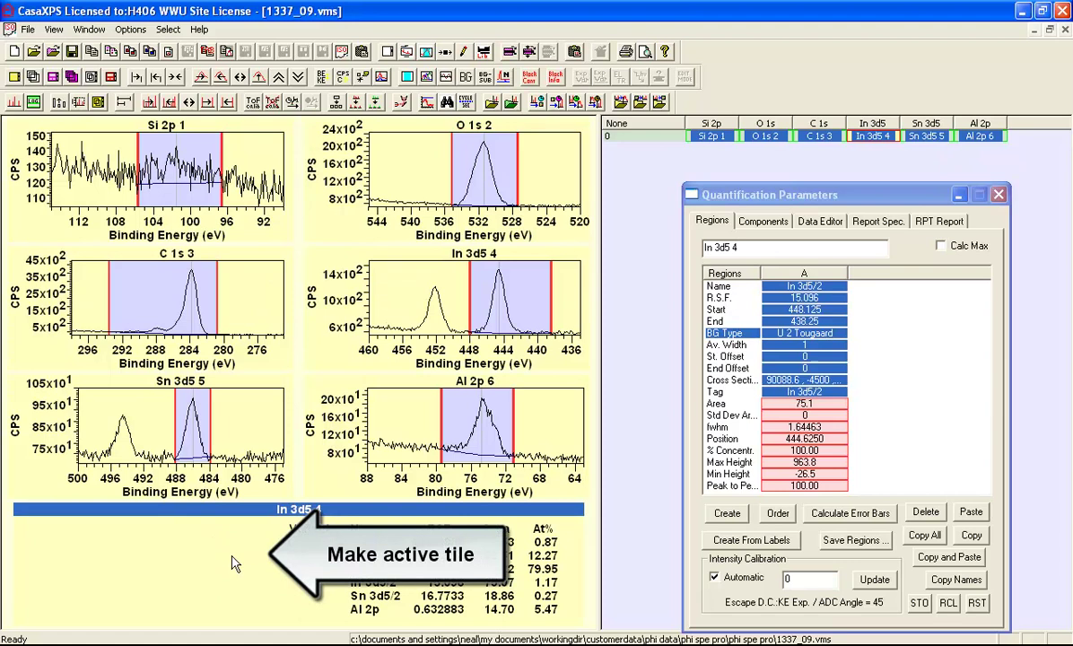
pyautogui.click(407, 51)
pyautogui.click(442, 139)
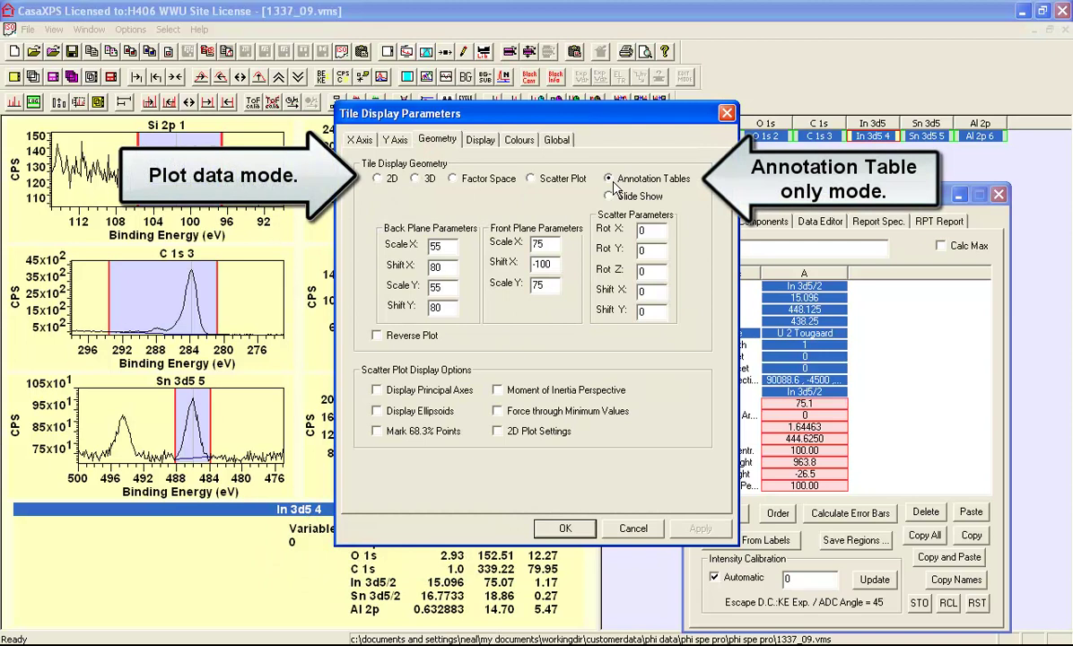
pyautogui.click(377, 179)
pyautogui.click(698, 527)
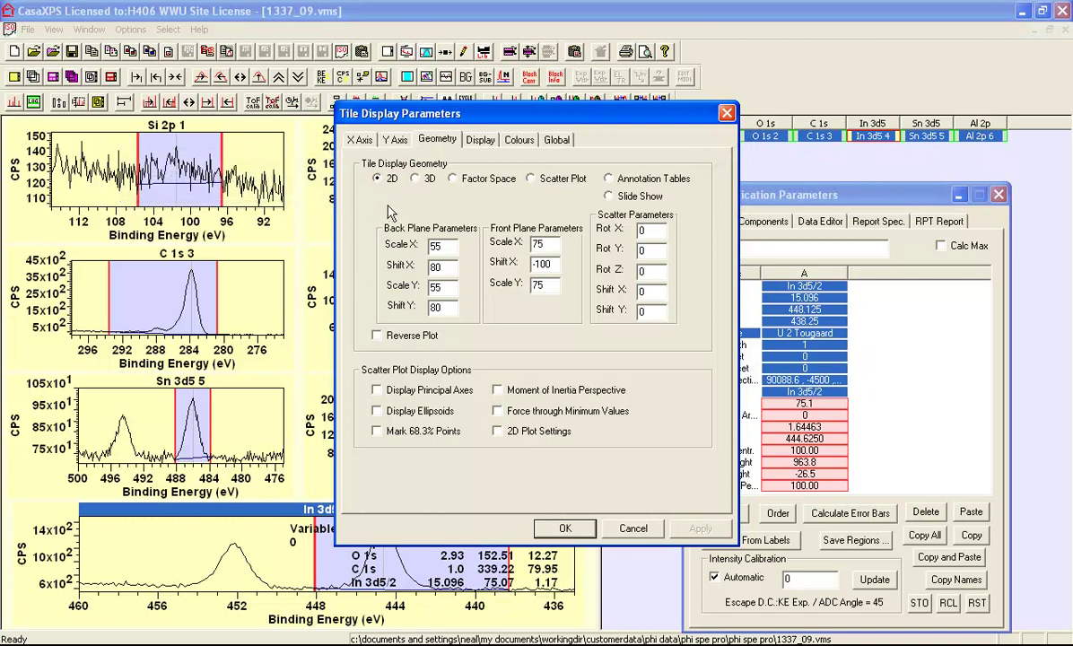
pyautogui.click(609, 178)
pyautogui.click(699, 528)
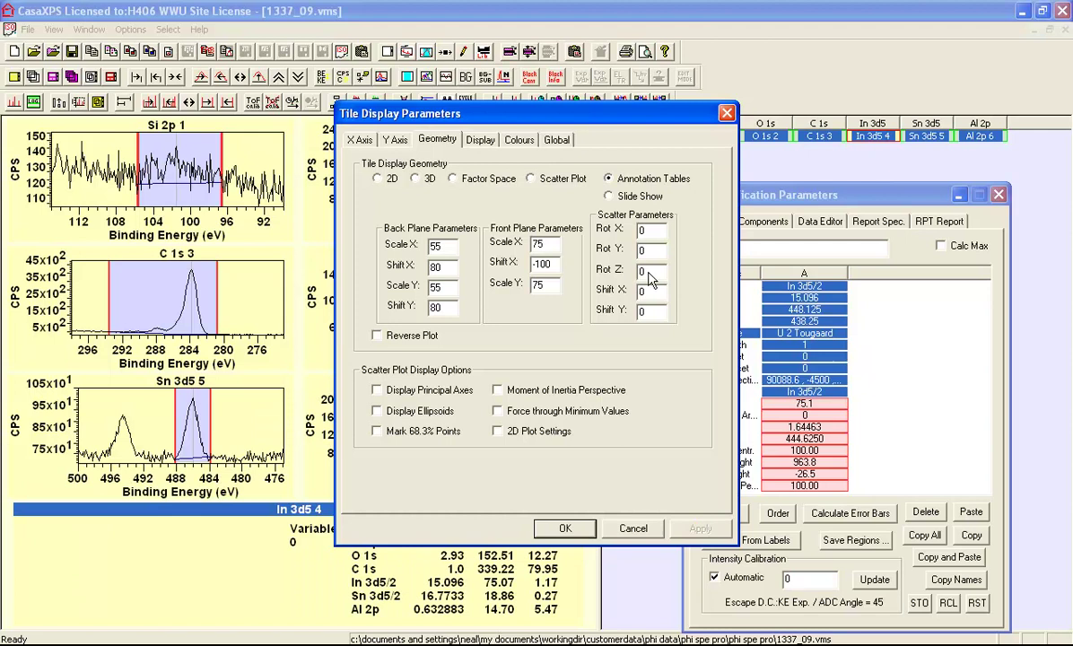
pyautogui.click(727, 113)
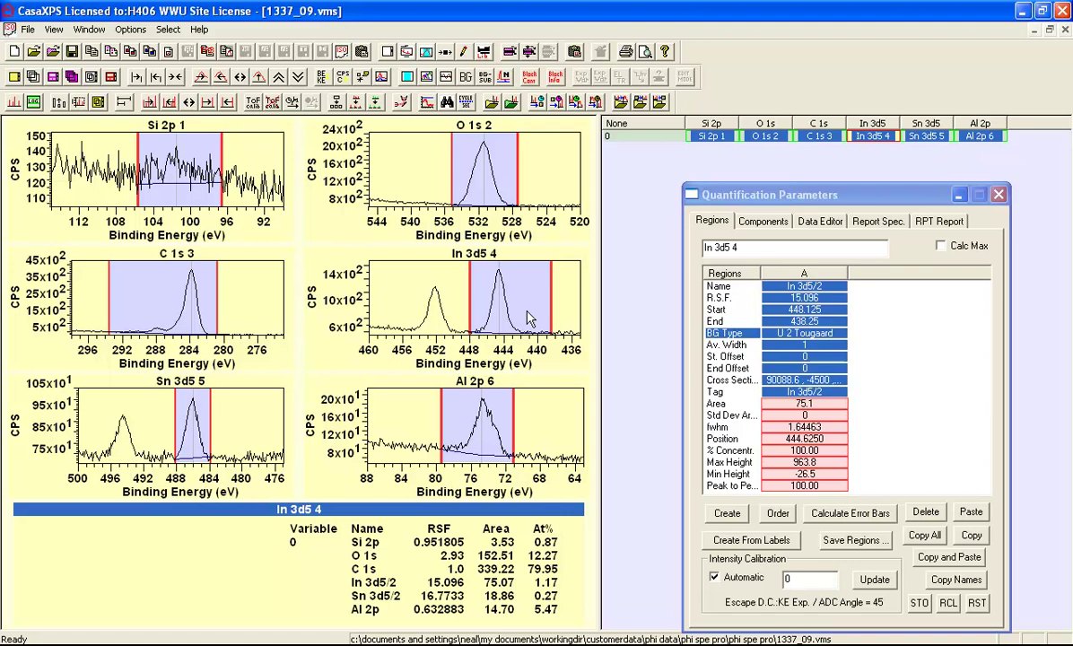
# - Extend the region start to about 456 eV over both doublet peaks and rename it In 3d
pyautogui.moveTo(467, 277); pyautogui.dragTo(403, 298)
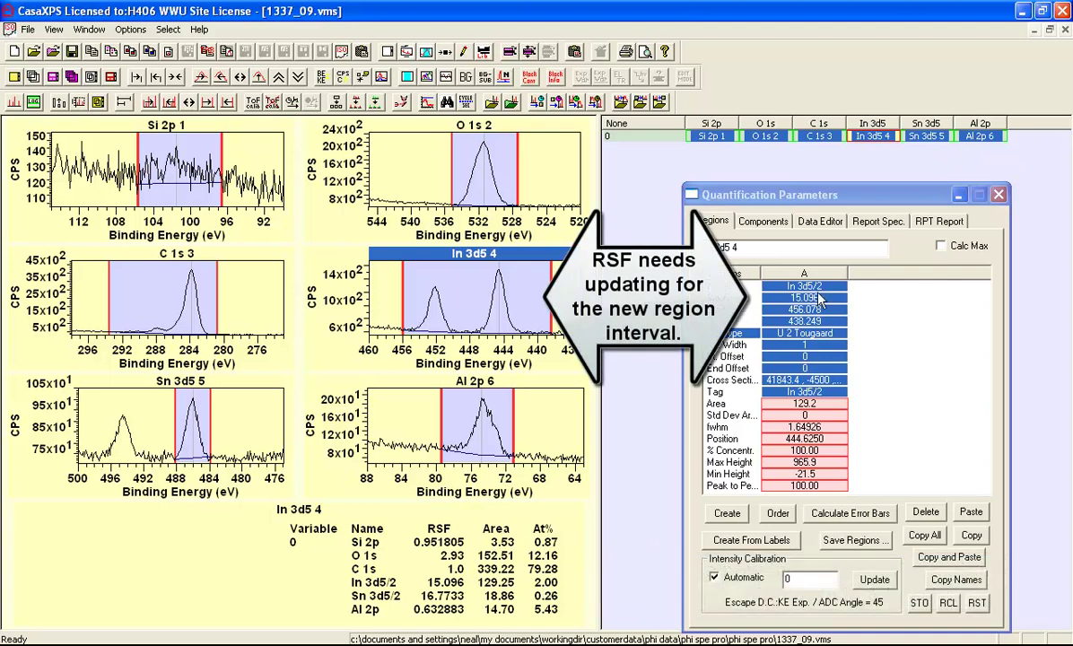
pyautogui.click(771, 286)
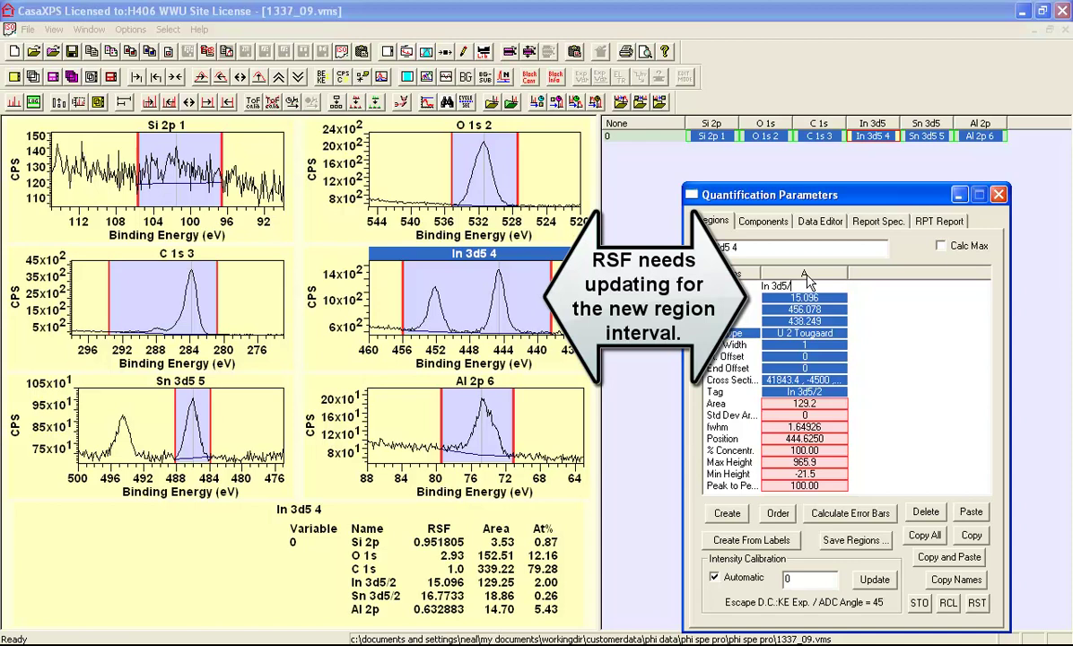
pyautogui.press('Return')
pyautogui.press('Return')
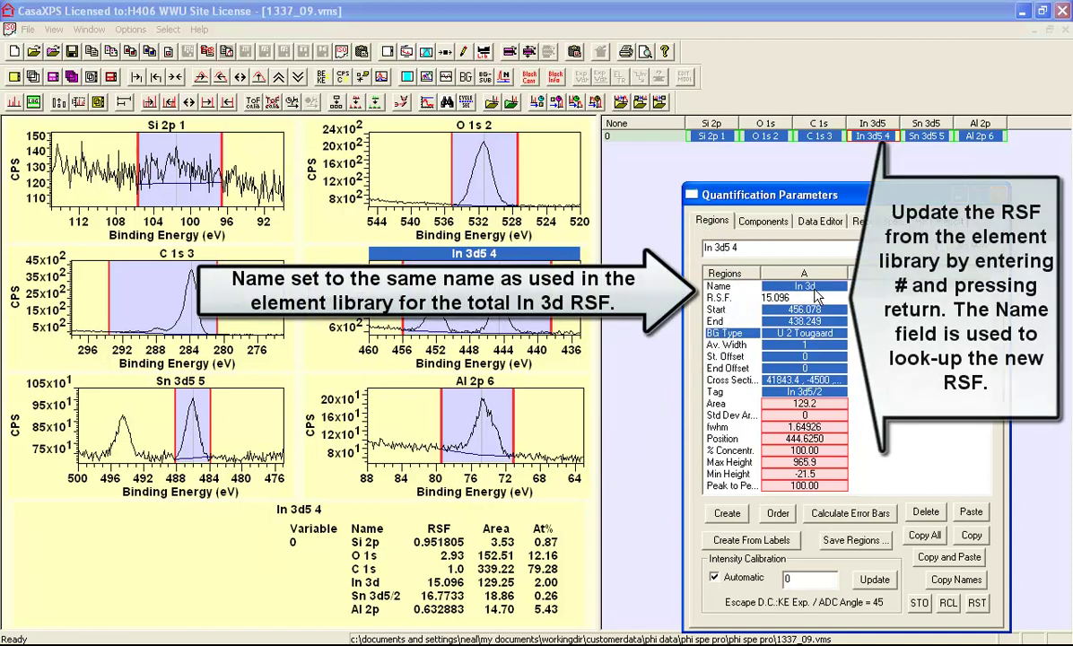
# - Replace the In 3d RSF of 15.096 with the library value 25.5453 using #
pyautogui.click(813, 297)
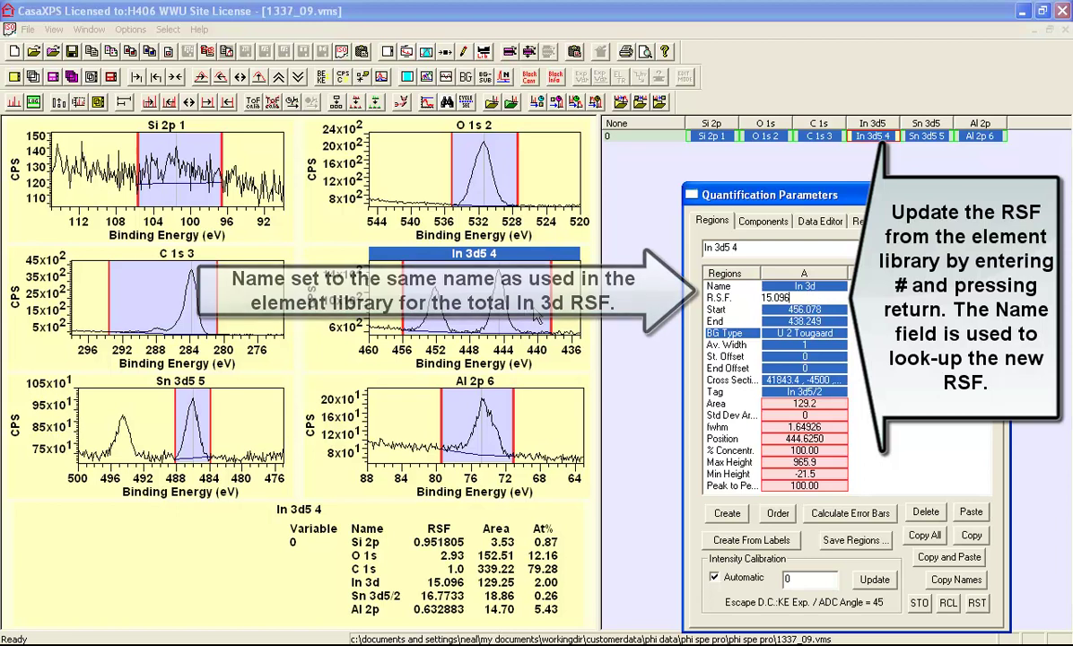
pyautogui.moveTo(794, 298); pyautogui.dragTo(699, 301)
pyautogui.write('#')
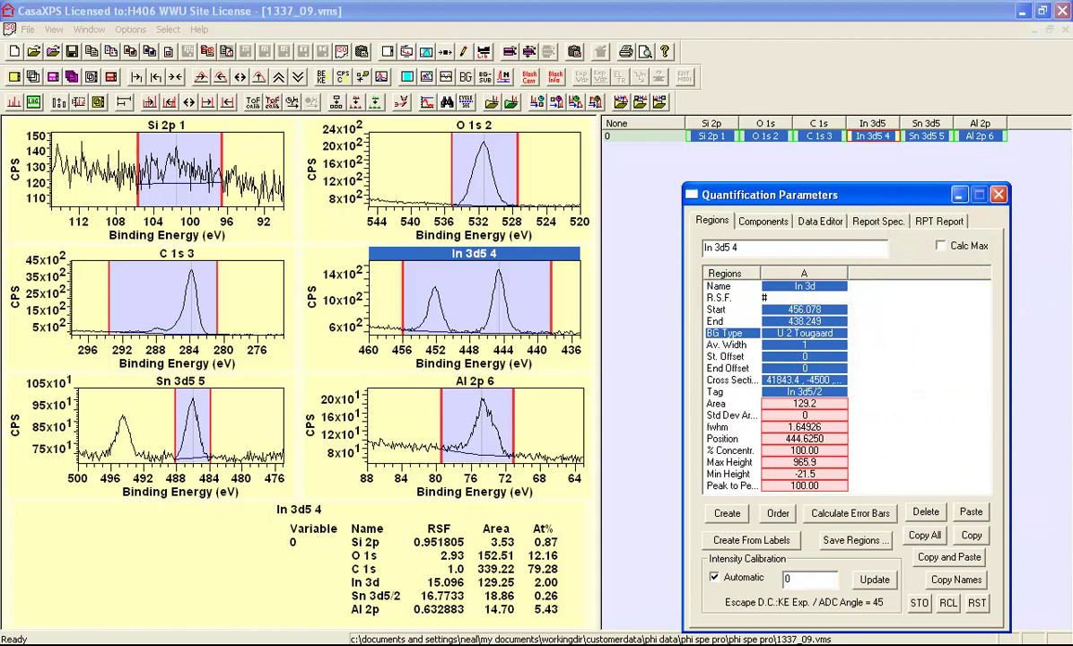
pyautogui.press('Return')
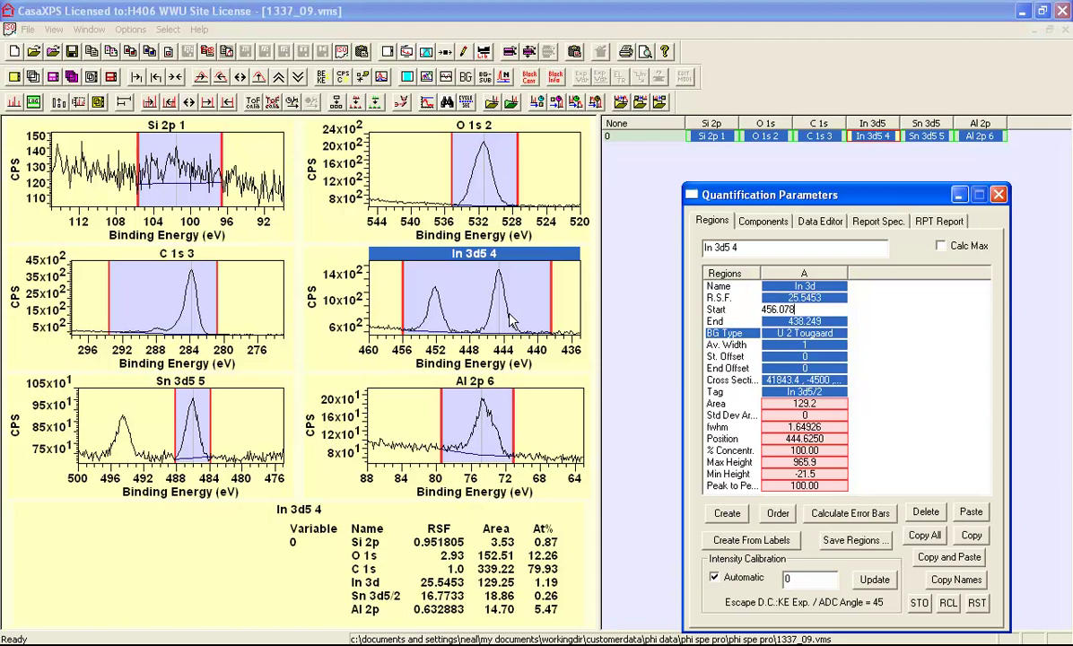
pyautogui.press('Escape')
pyautogui.hotkey('ctrl', 'Tab')
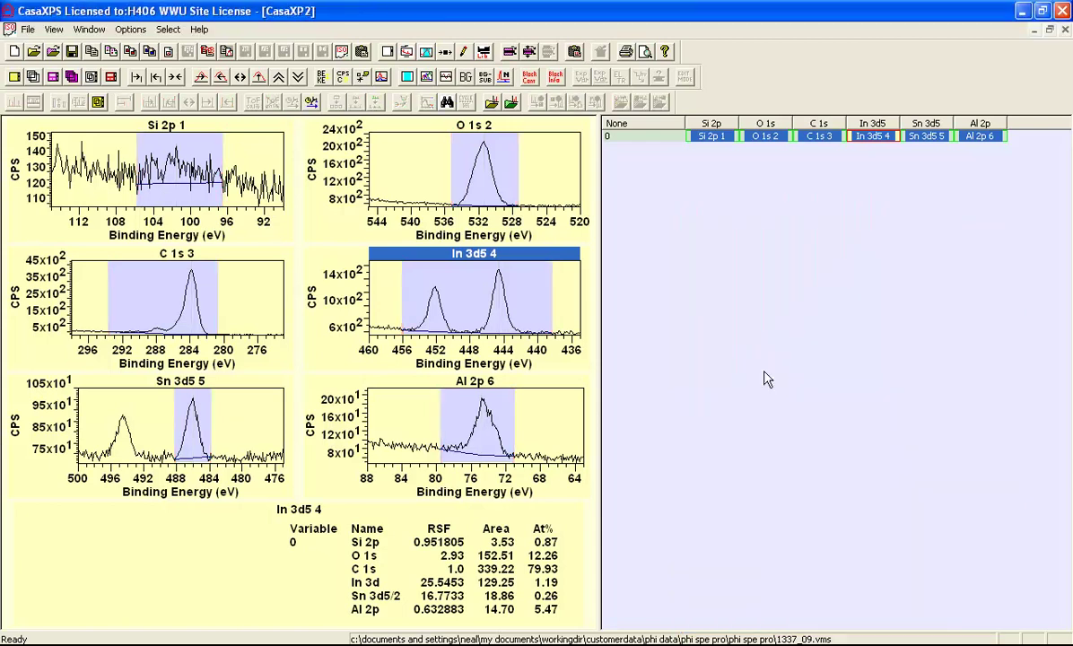